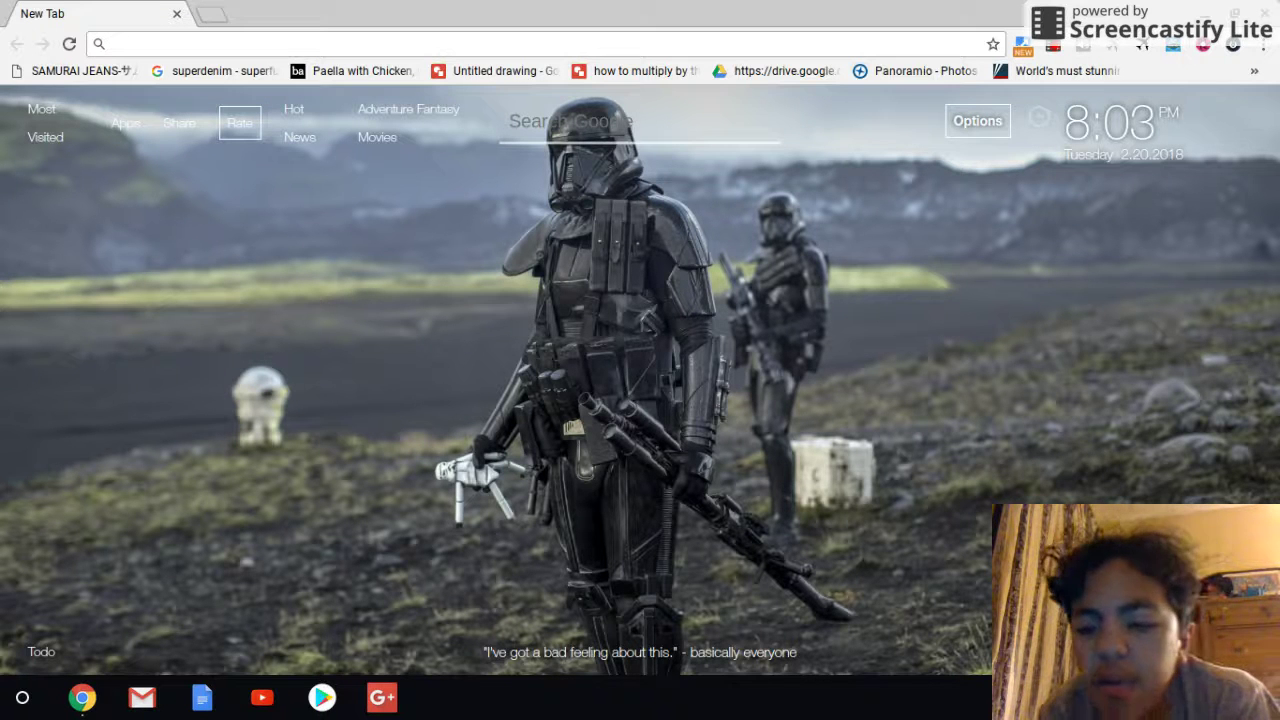
pyautogui.hotkey('alt', 'shift', 's')
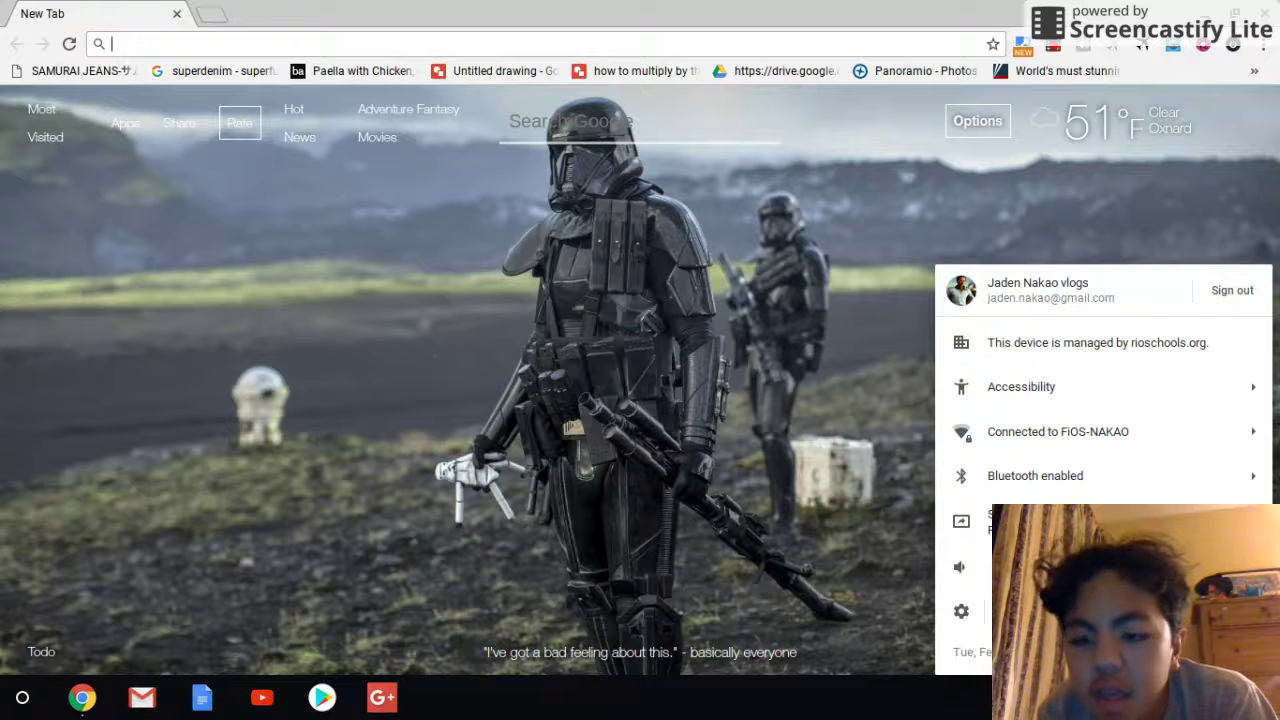
pyautogui.click(982, 713)
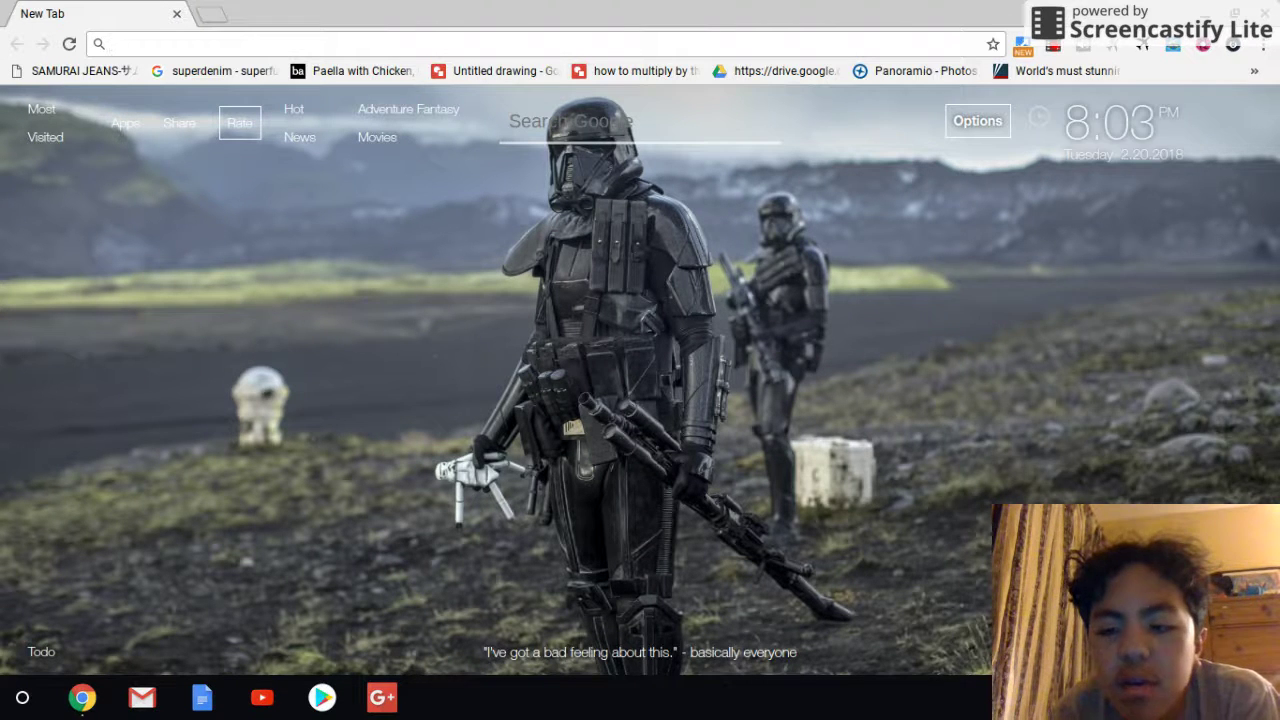
pyautogui.hotkey('alt', 'shift', 's')
pyautogui.press('Escape')
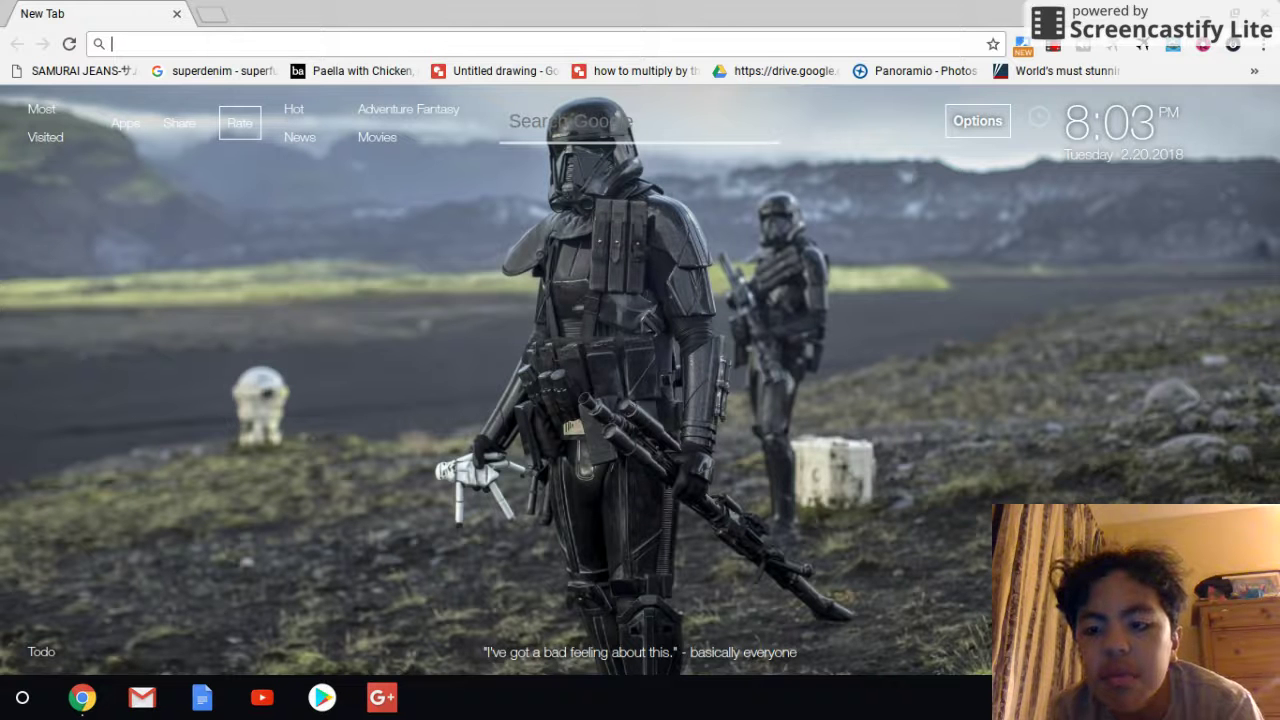
pyautogui.hotkey('alt', 'shift', 's')
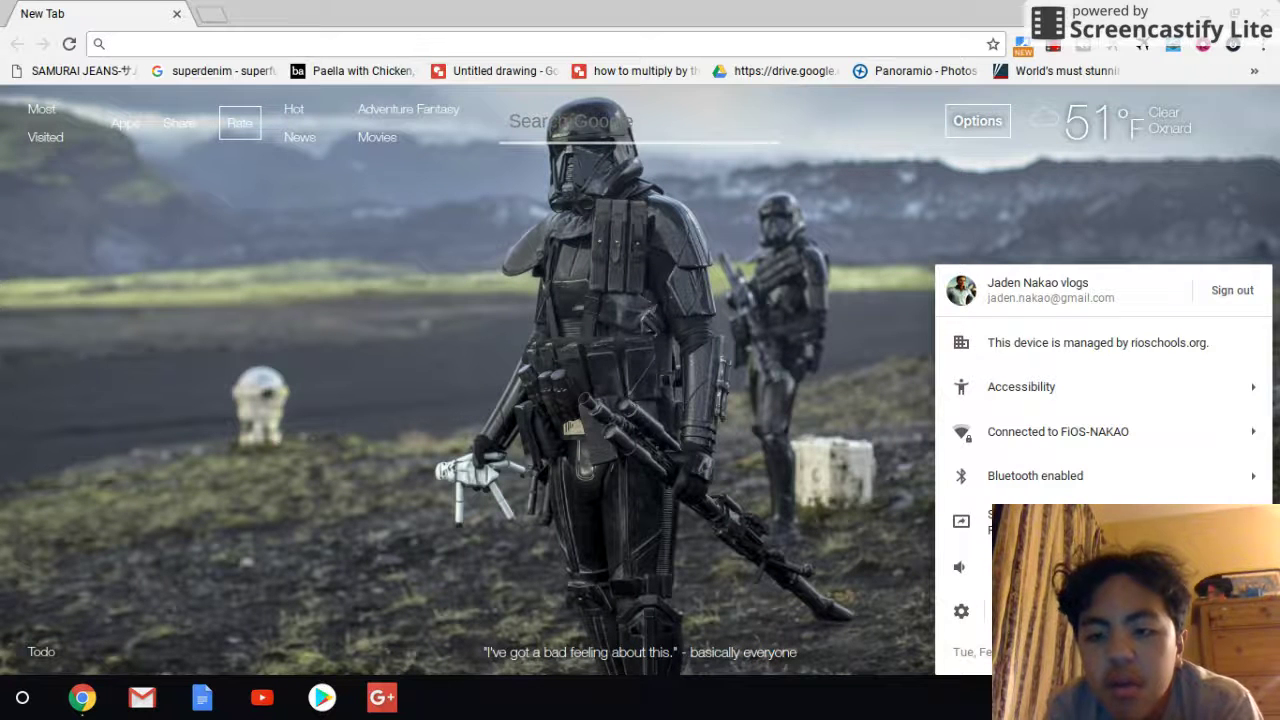
pyautogui.hotkey('alt', 'shift', 's')
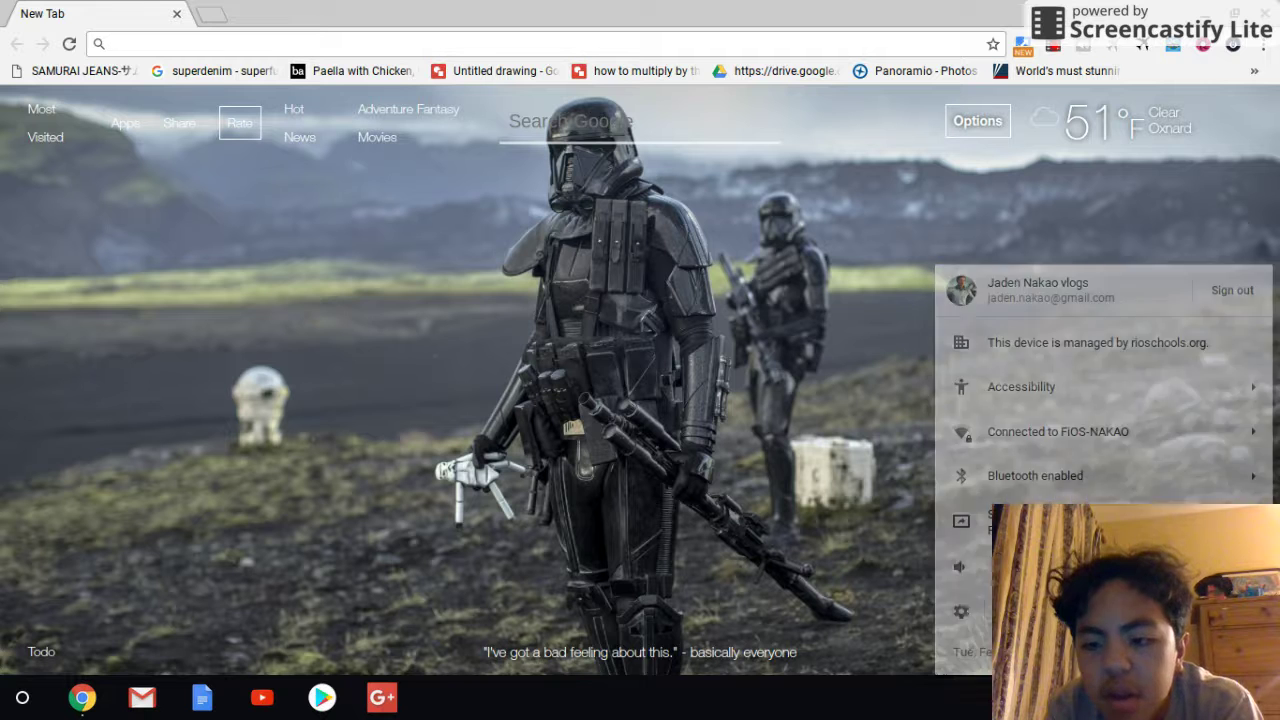
pyautogui.hotkey('alt', 'shift', 's')
pyautogui.hotkey('alt', 'shift', 's')
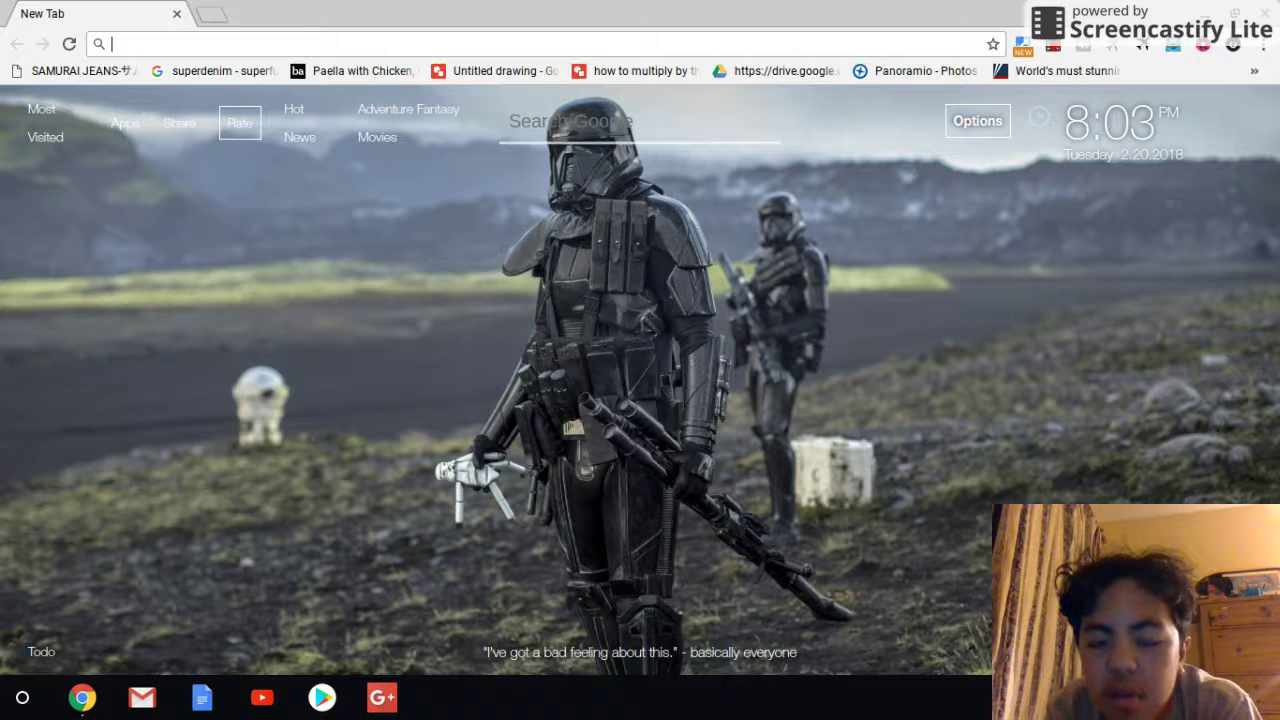
pyautogui.hotkey('alt', 'shift', 's')
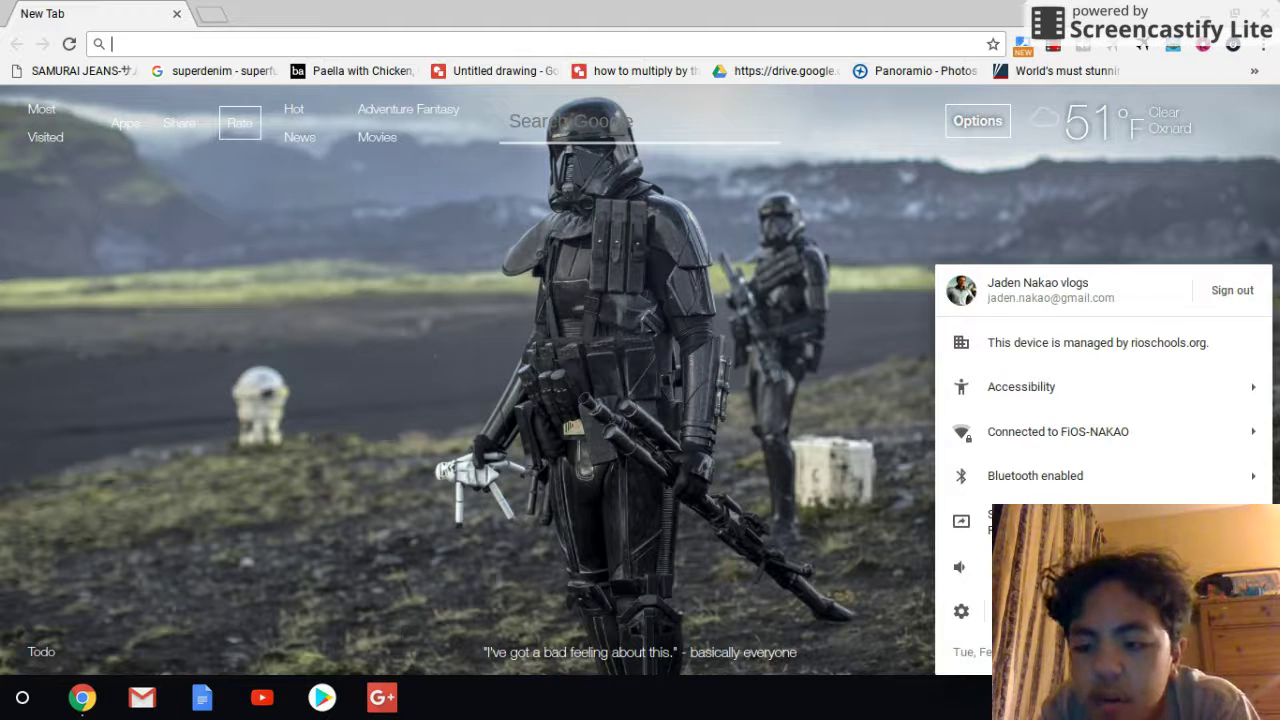
pyautogui.press('Escape')
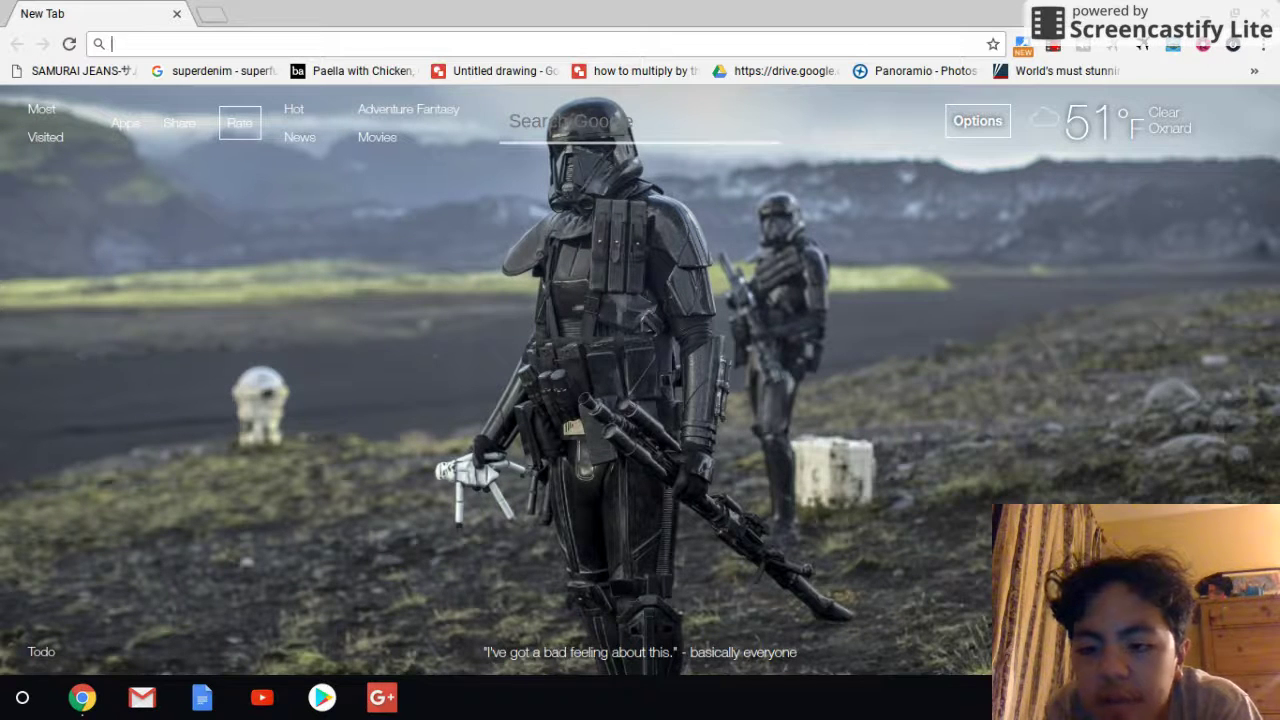
# - Open the device settings from the system menu and expand the Advanced section
pyautogui.hotkey('alt', 'shift', 's')
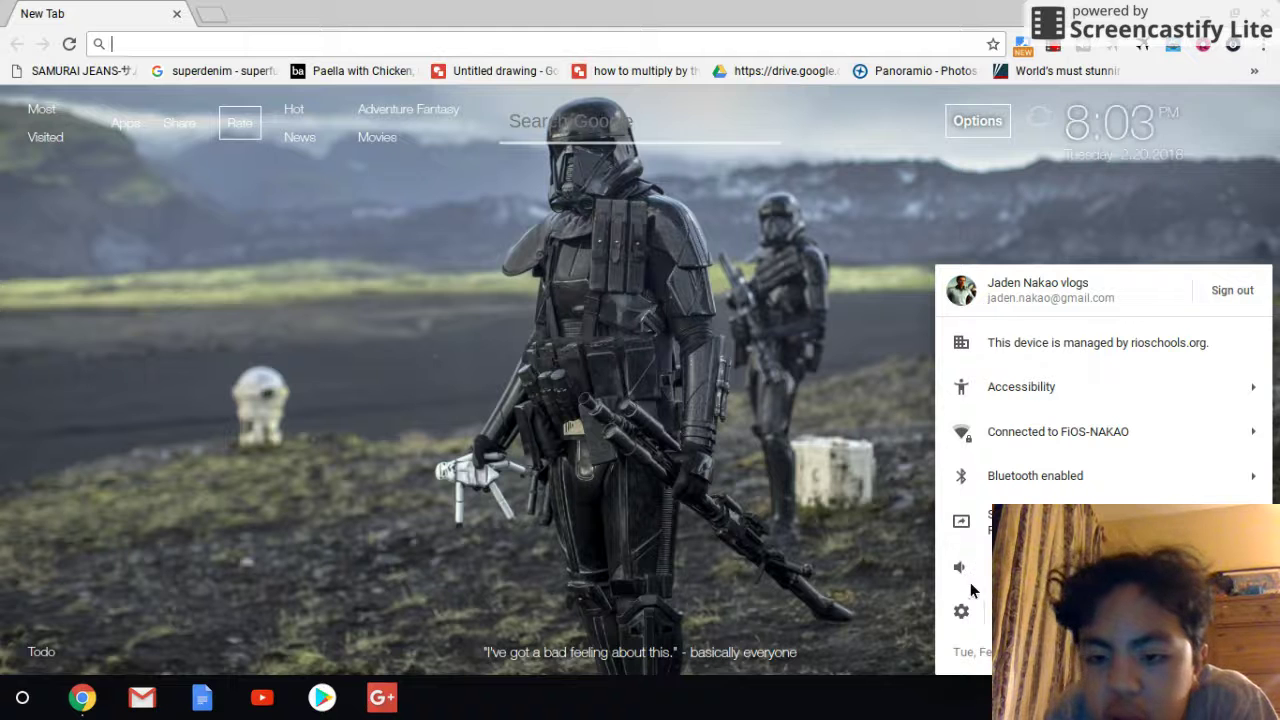
pyautogui.click(961, 614)
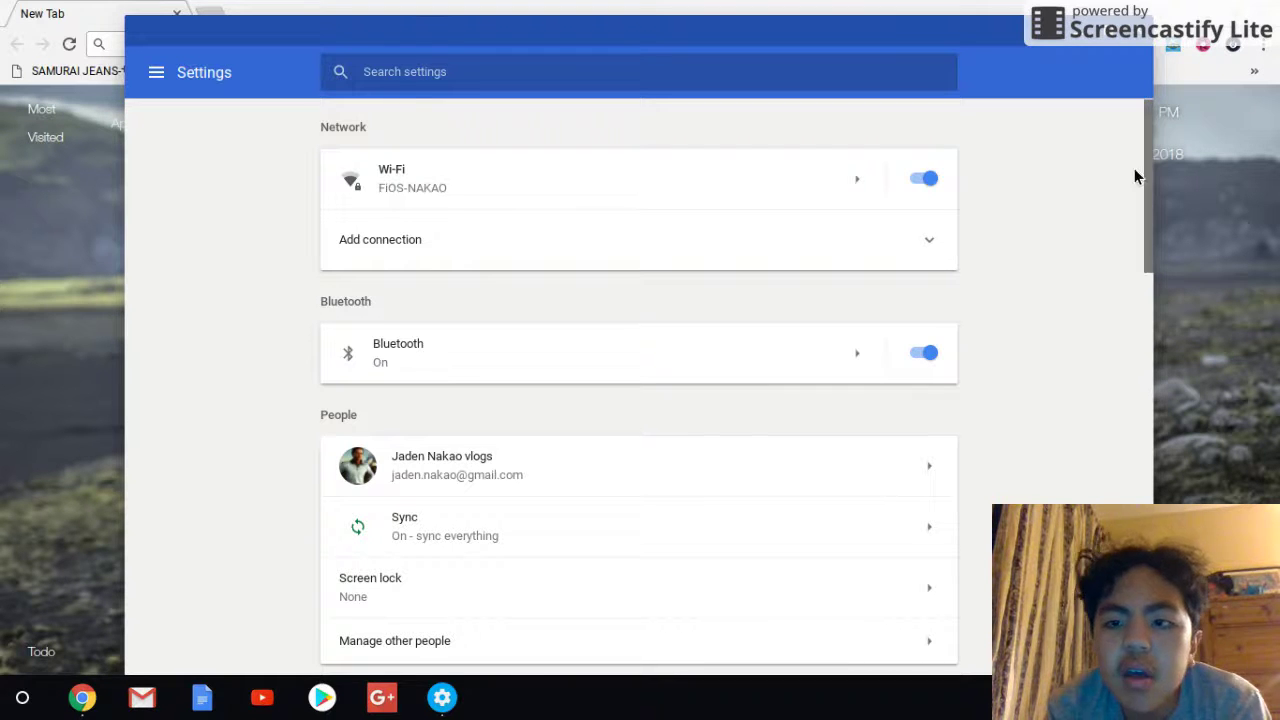
pyautogui.moveTo(1148, 175); pyautogui.dragTo(1152, 585)
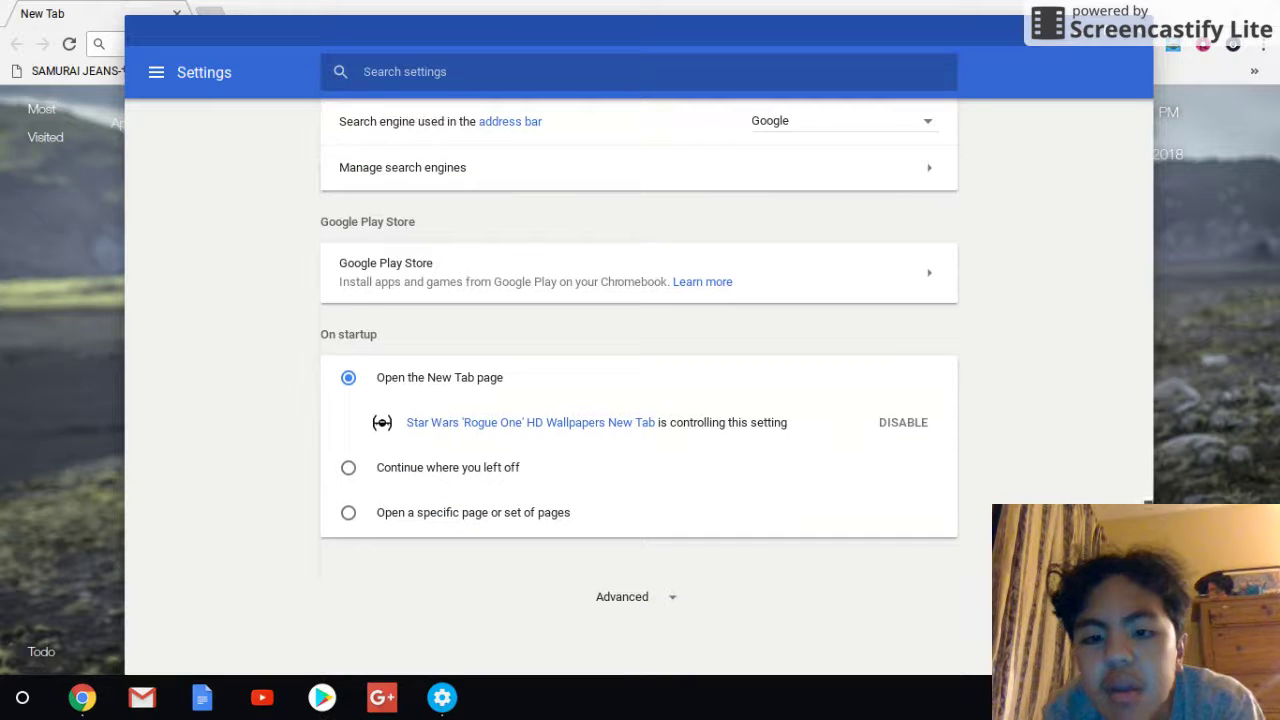
pyautogui.click(621, 598)
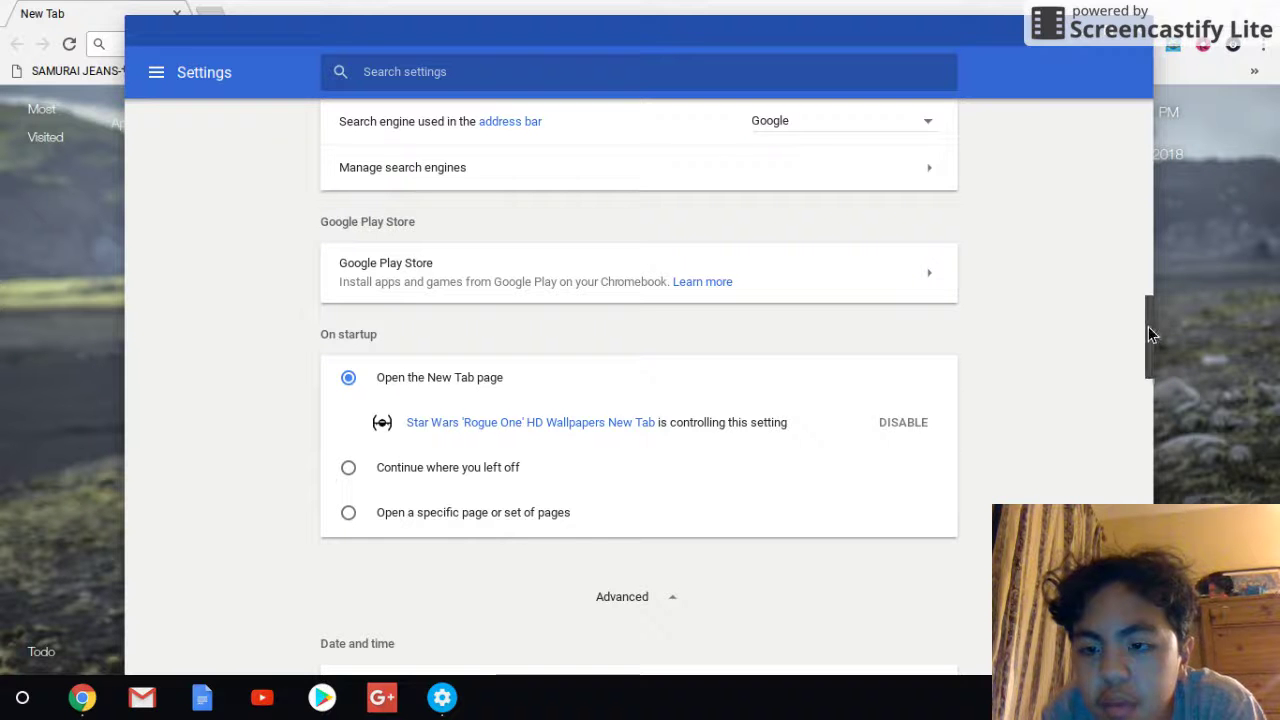
pyautogui.moveTo(1147, 327); pyautogui.dragTo(1150, 372)
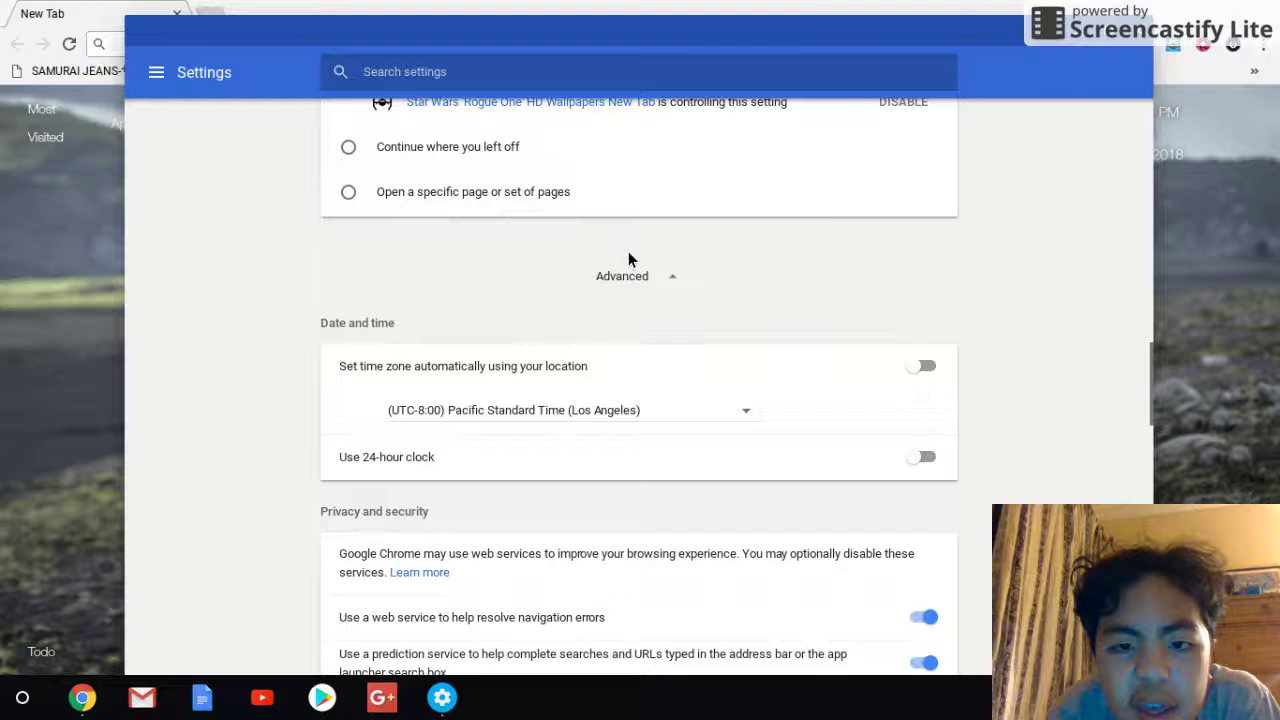
pyautogui.click(630, 276)
pyautogui.click(545, 288)
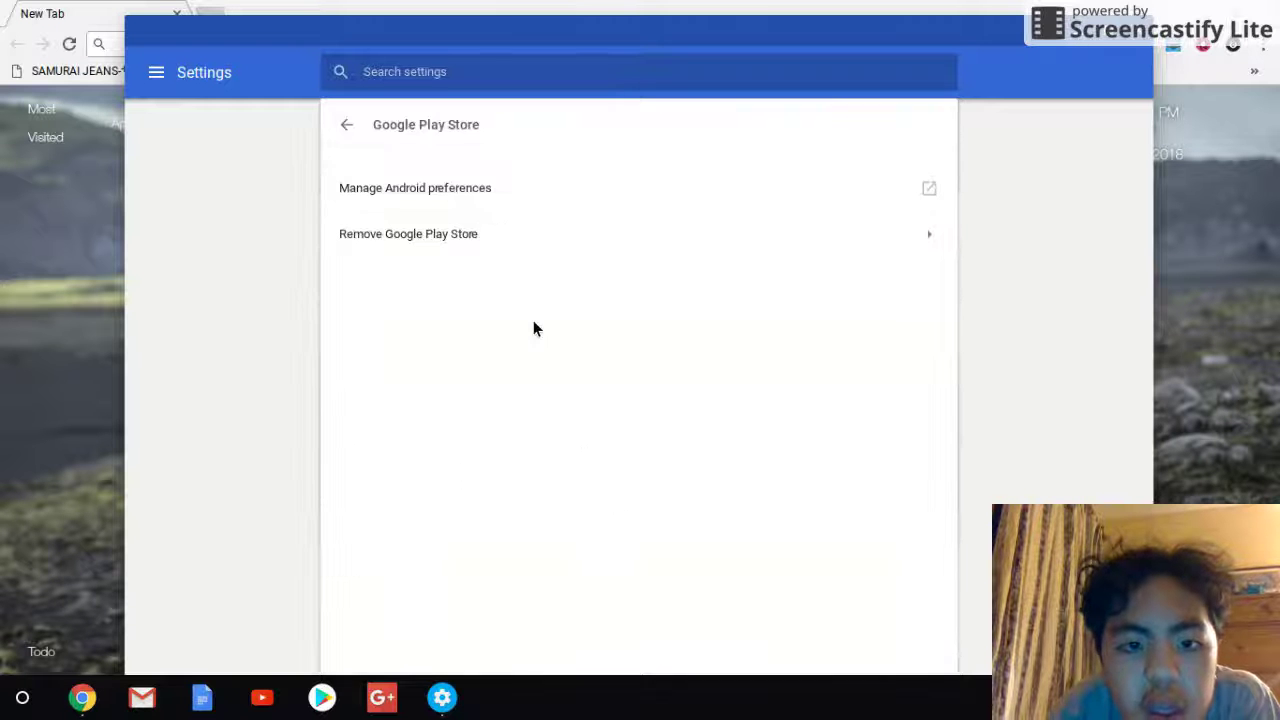
pyautogui.click(343, 124)
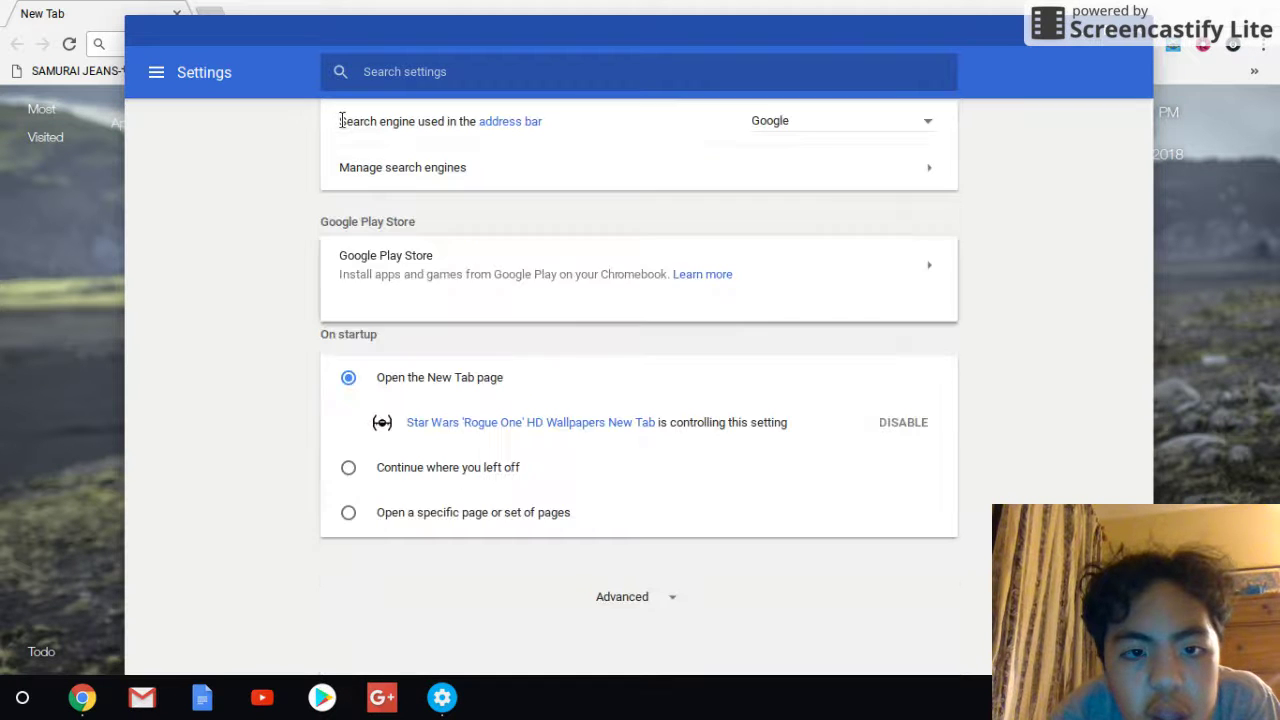
pyautogui.click(600, 604)
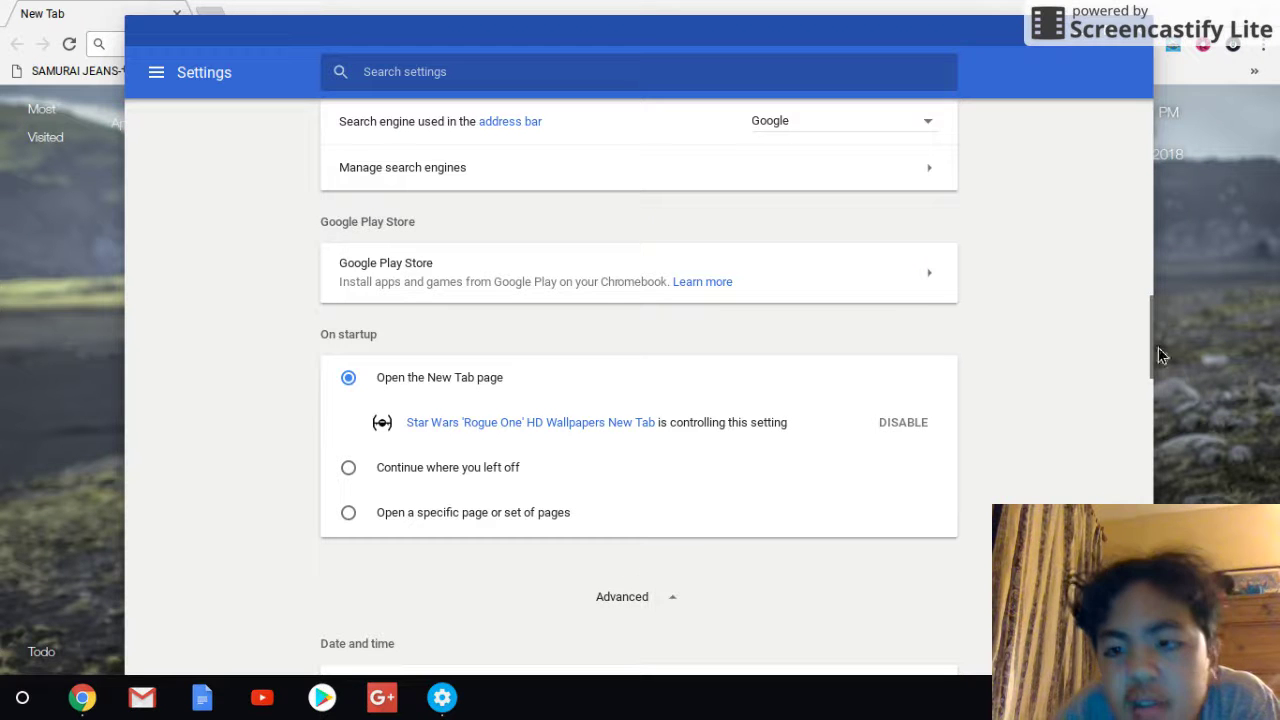
# - Turn on always showing accessibility options in the system menu, and enable ChromeVox spoken feedback among the accessibility features
pyautogui.moveTo(1148, 350); pyautogui.dragTo(1148, 652)
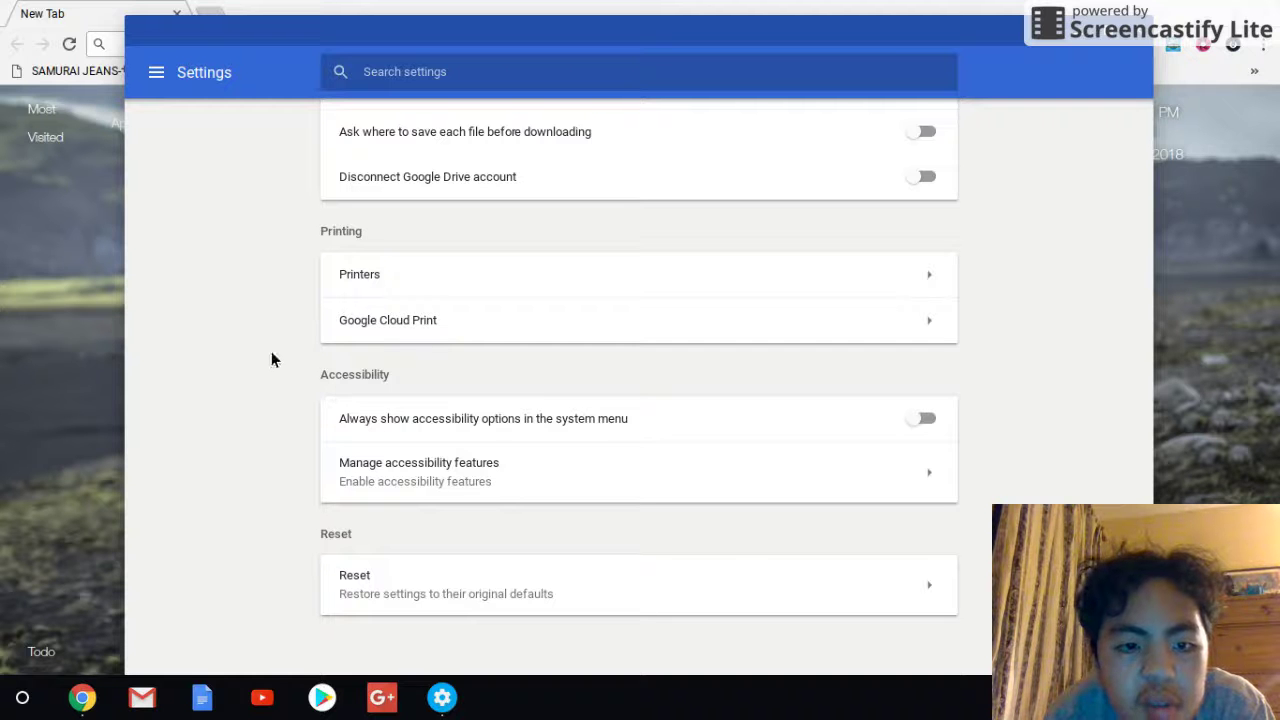
pyautogui.click(910, 424)
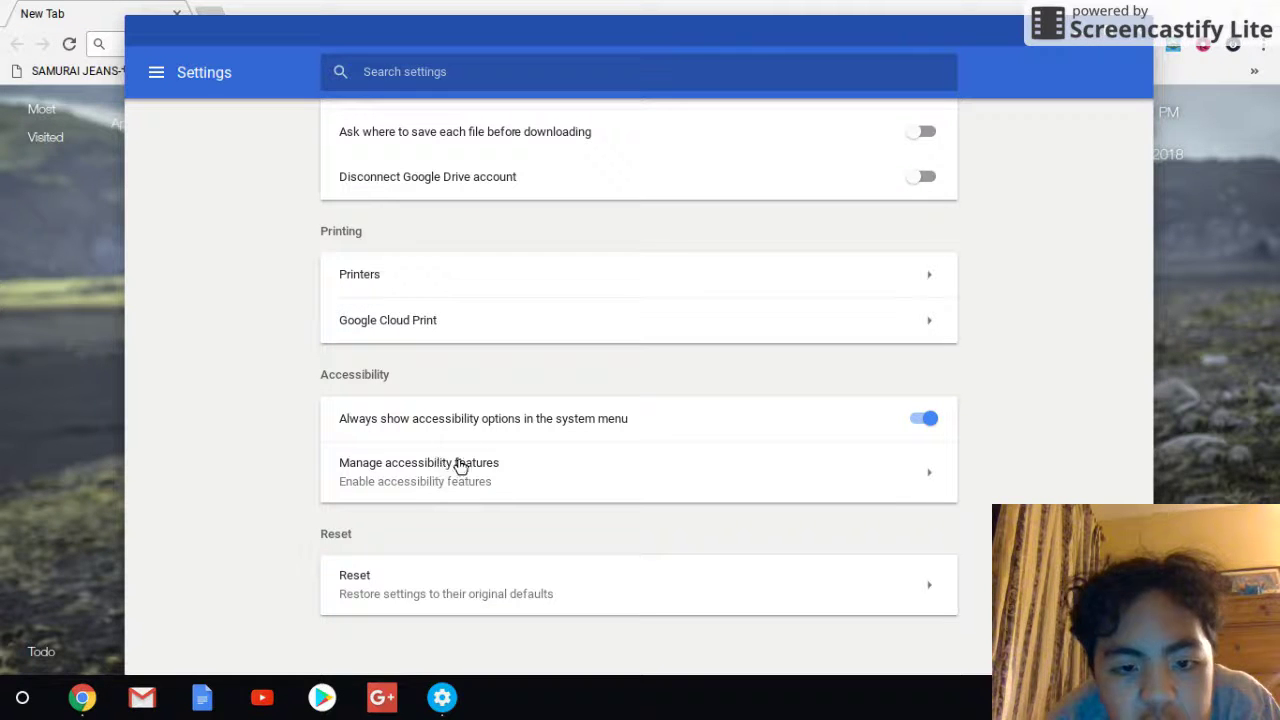
pyautogui.click(516, 468)
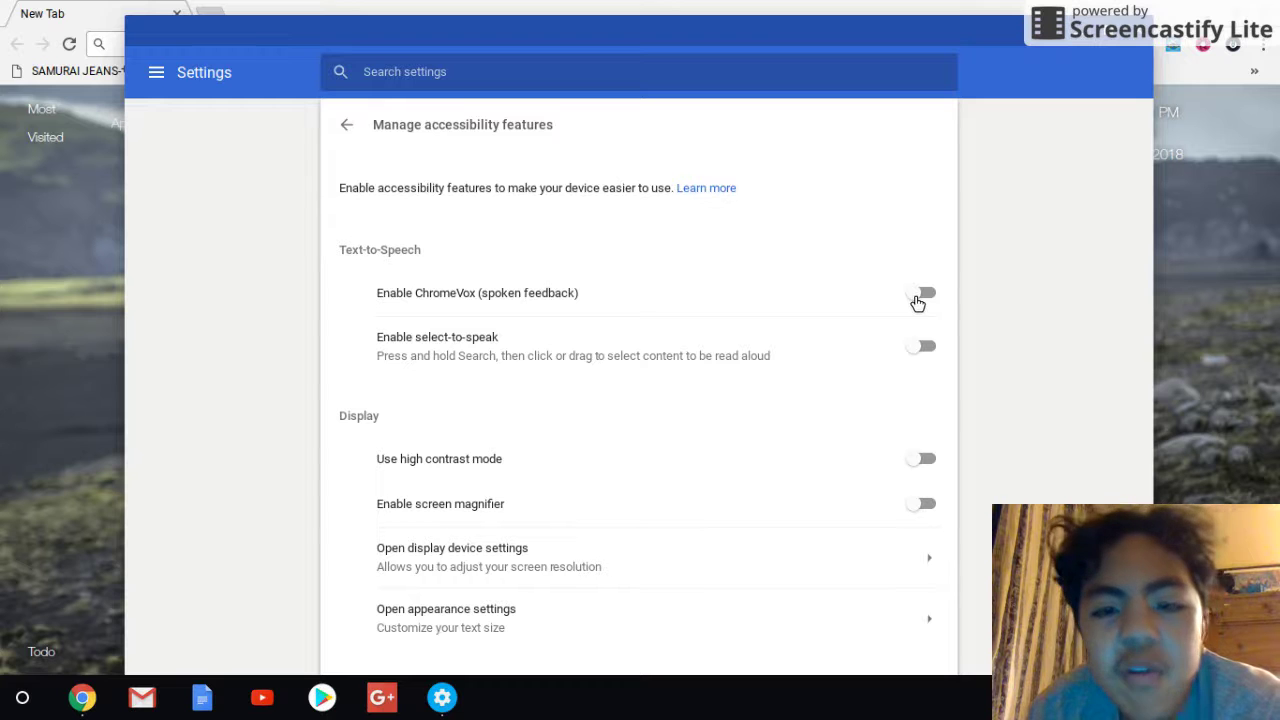
pyautogui.click(918, 295)
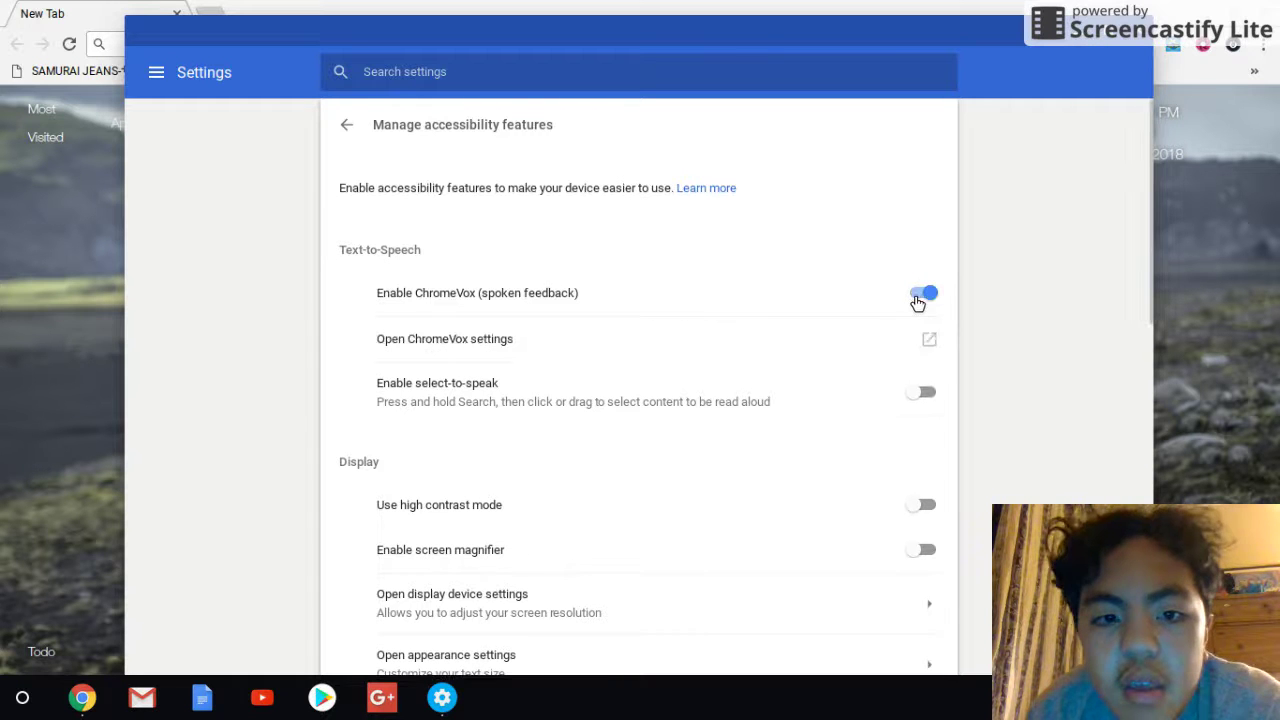
# - Minimise the Settings window to return to the browser's new tab page
pyautogui.click(1117, 45)
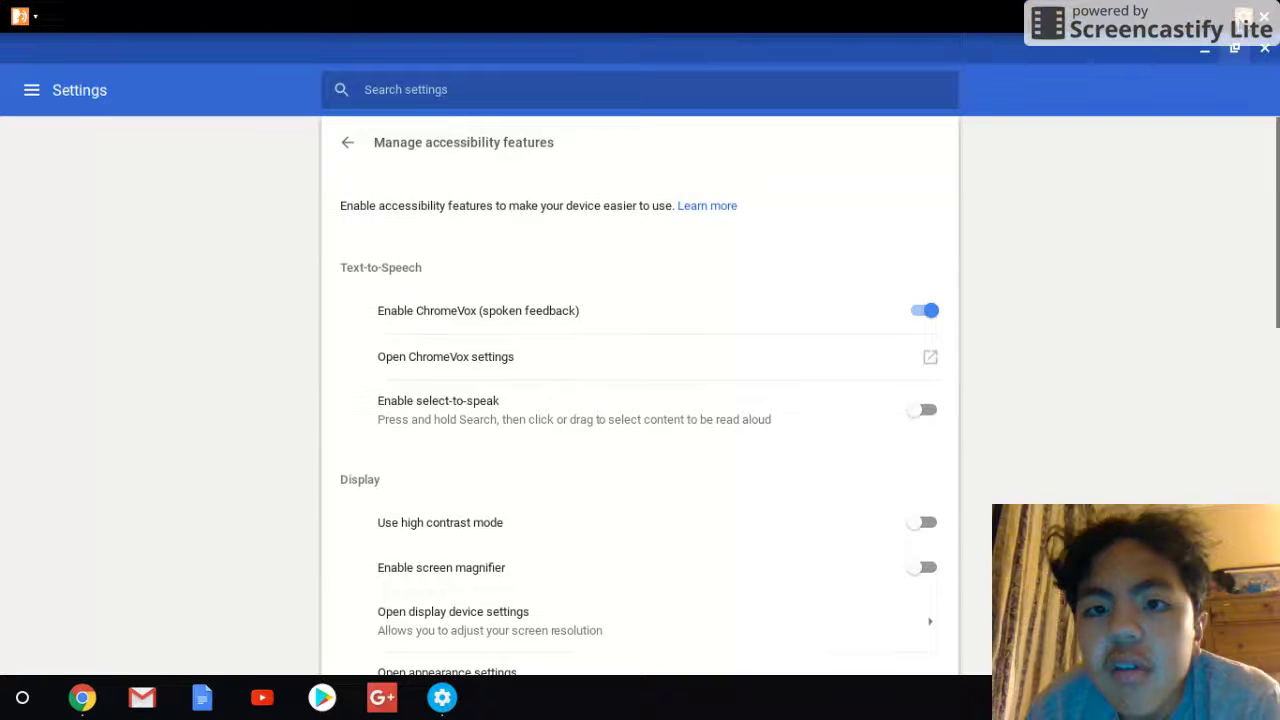
pyautogui.click(1234, 48)
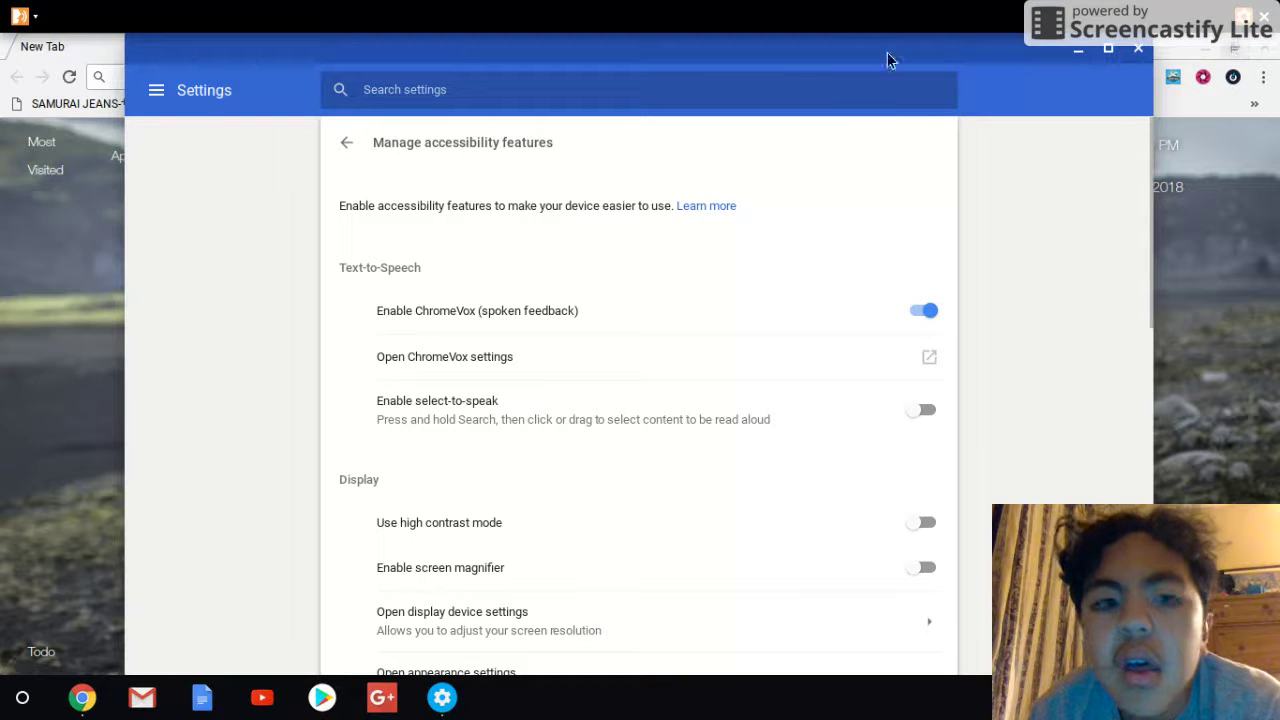
pyautogui.click(1076, 48)
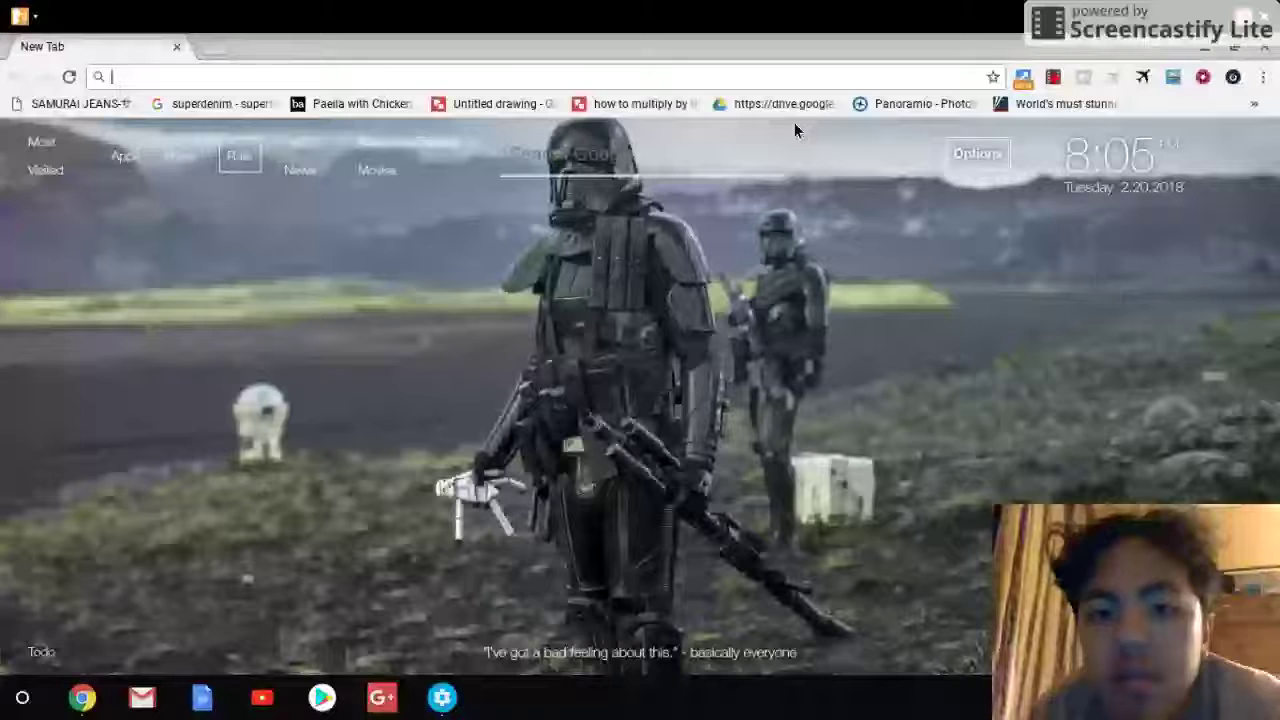
# - Search Google for "What does excellence mean?" from the new tab page
pyautogui.click(564, 66)
pyautogui.write('Wha')
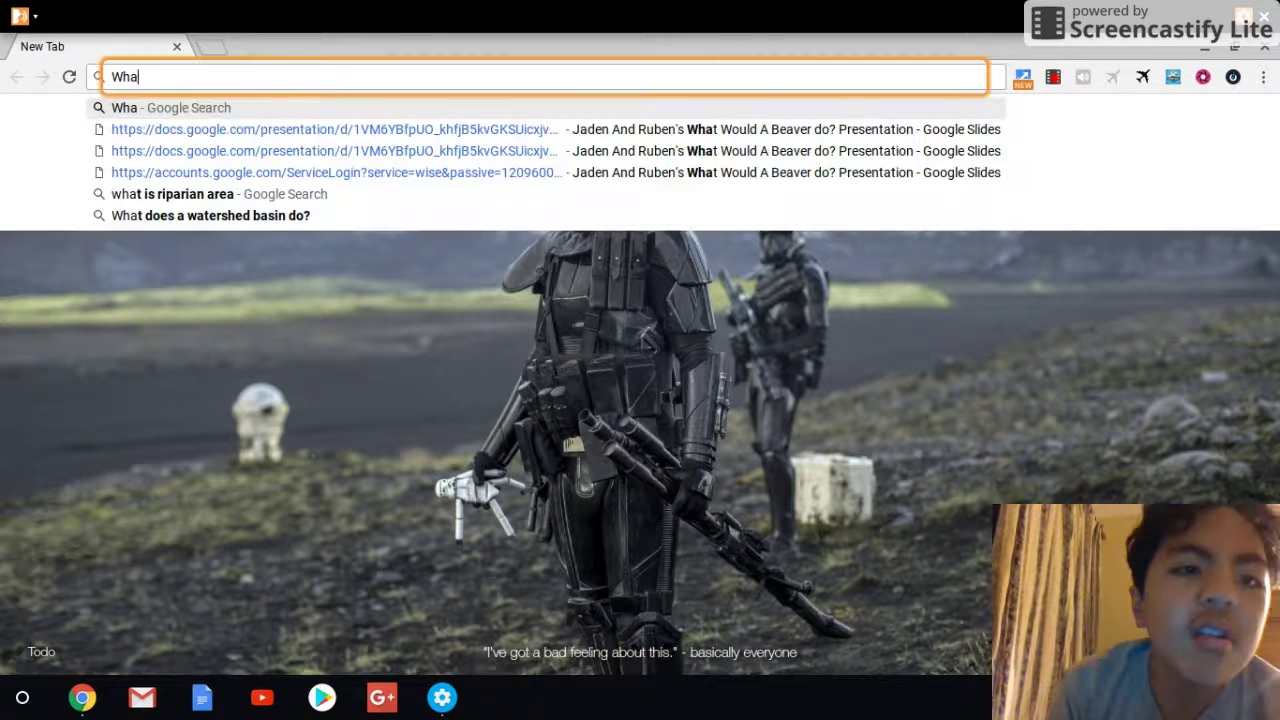
pyautogui.write('t does ex')
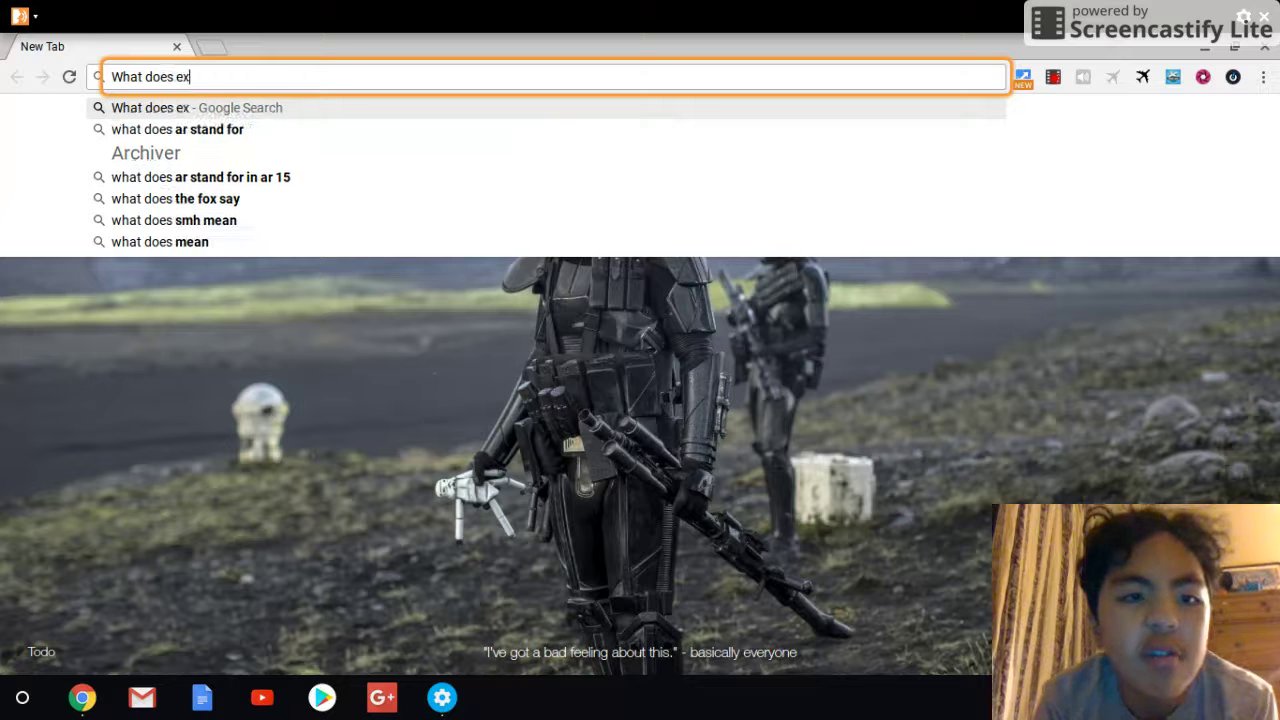
pyautogui.write('cellence')
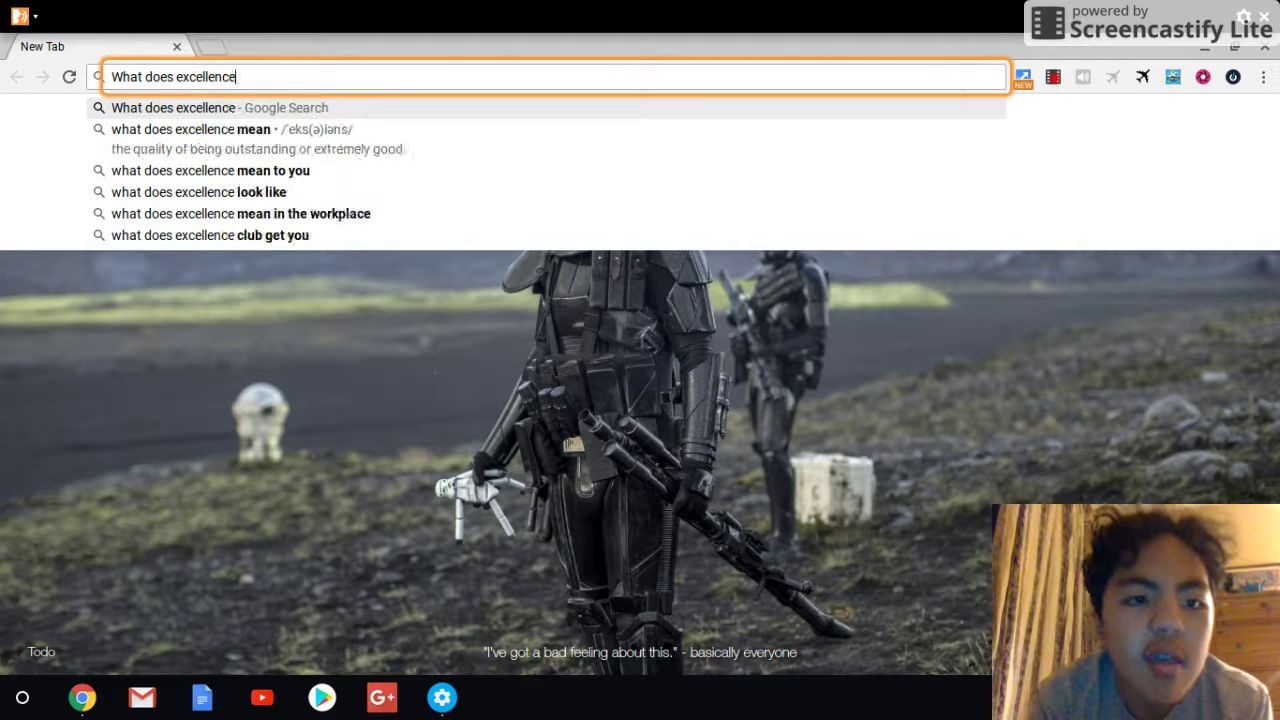
pyautogui.write(' mean?')
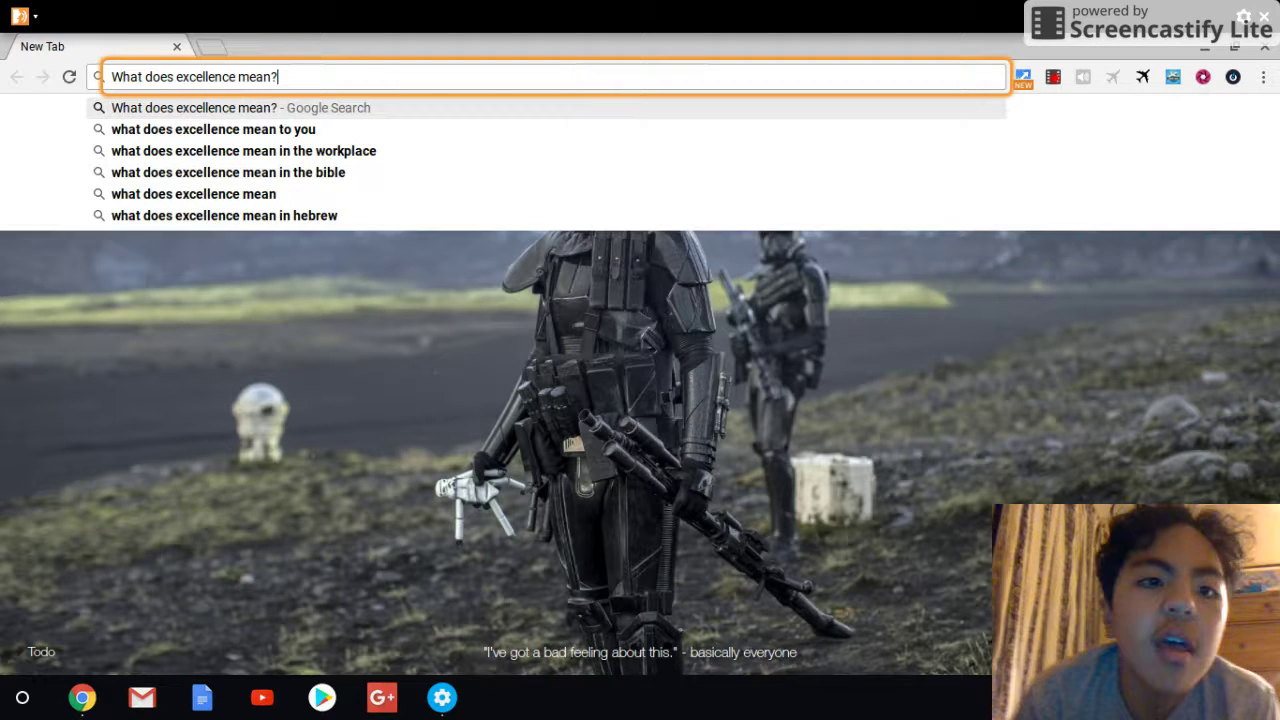
pyautogui.press('Return')
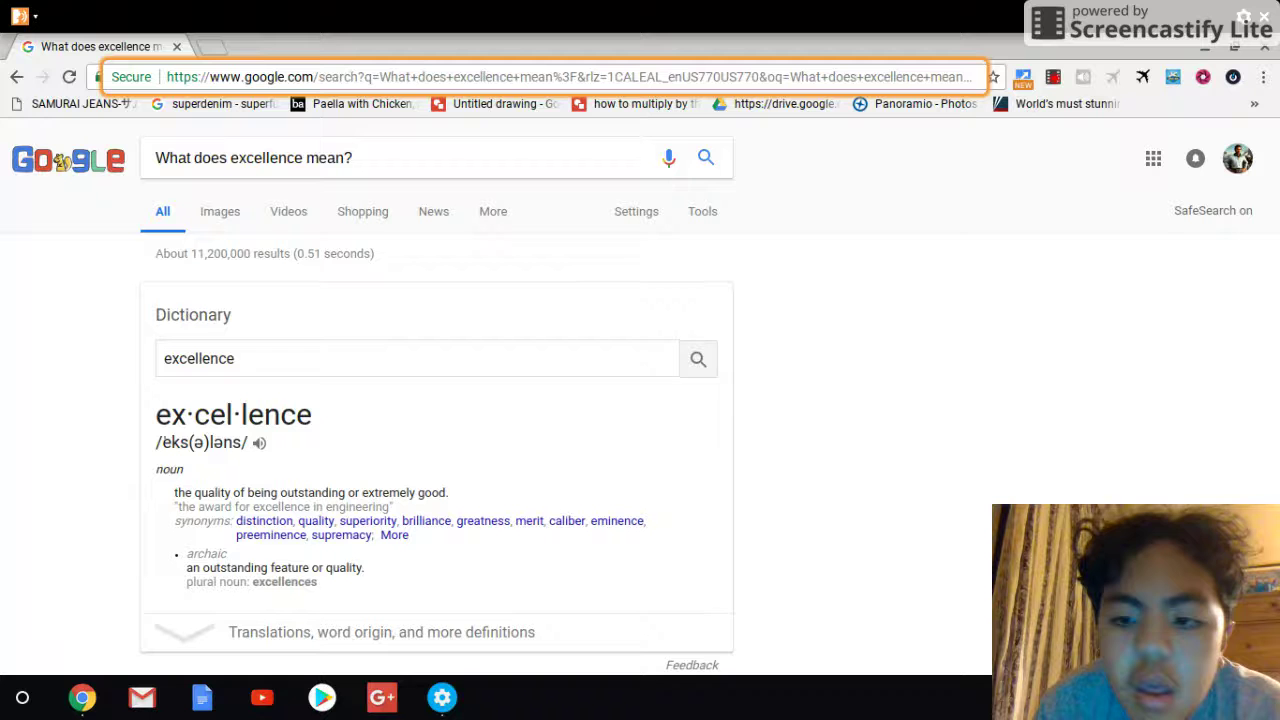
# - Turn on automatic clicks and mono audio in the system menu's accessibility options, and close the menu
pyautogui.click(1240, 697)
pyautogui.click(1027, 405)
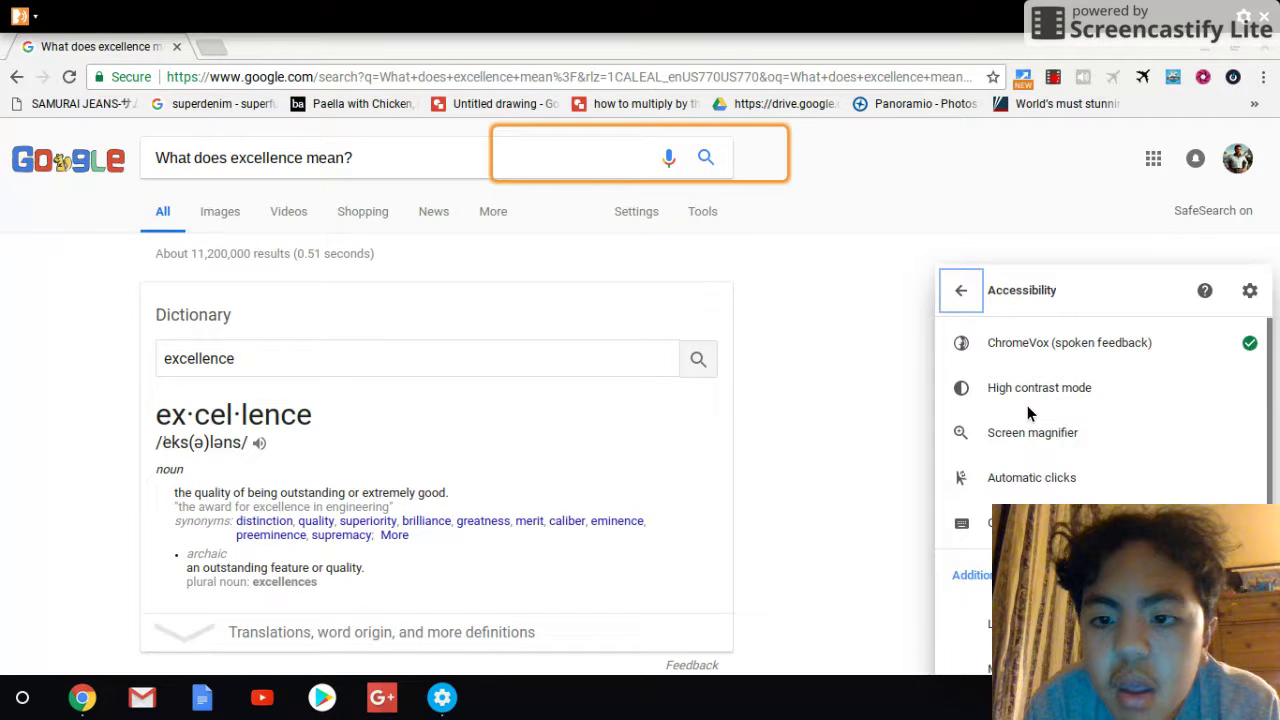
pyautogui.click(1060, 480)
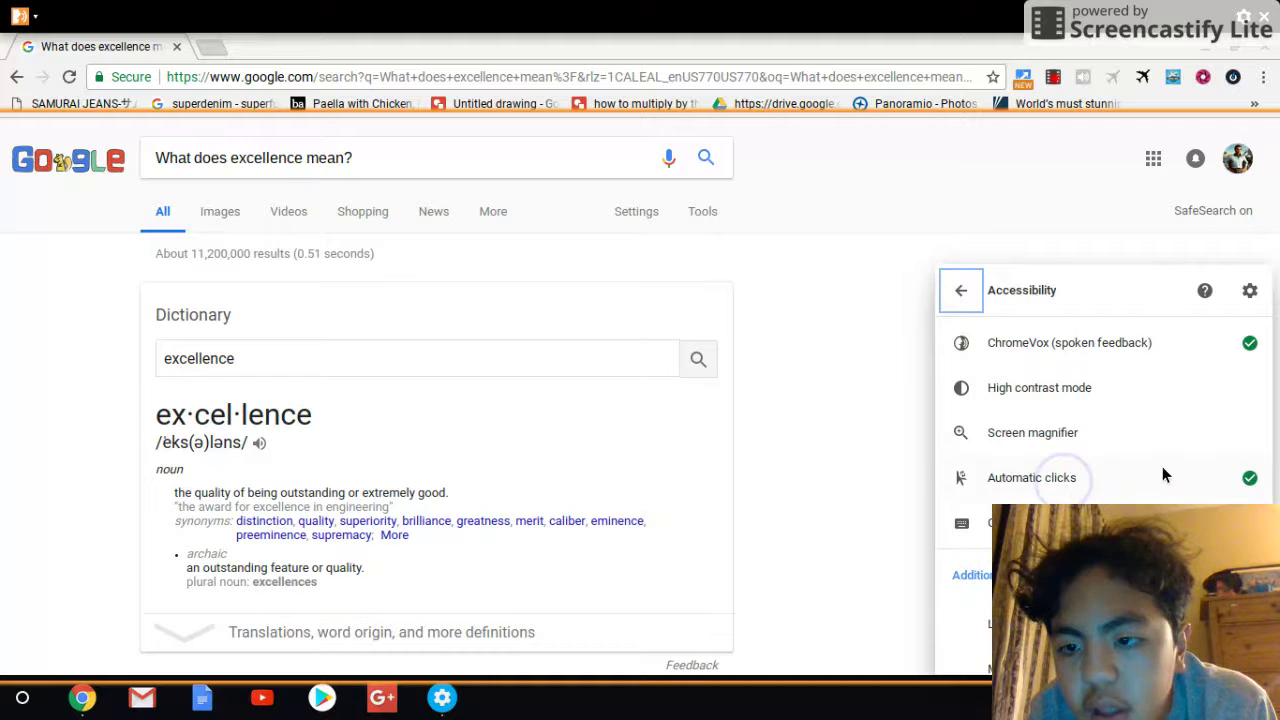
pyautogui.moveTo(1267, 417); pyautogui.dragTo(1267, 537)
pyautogui.click(1038, 480)
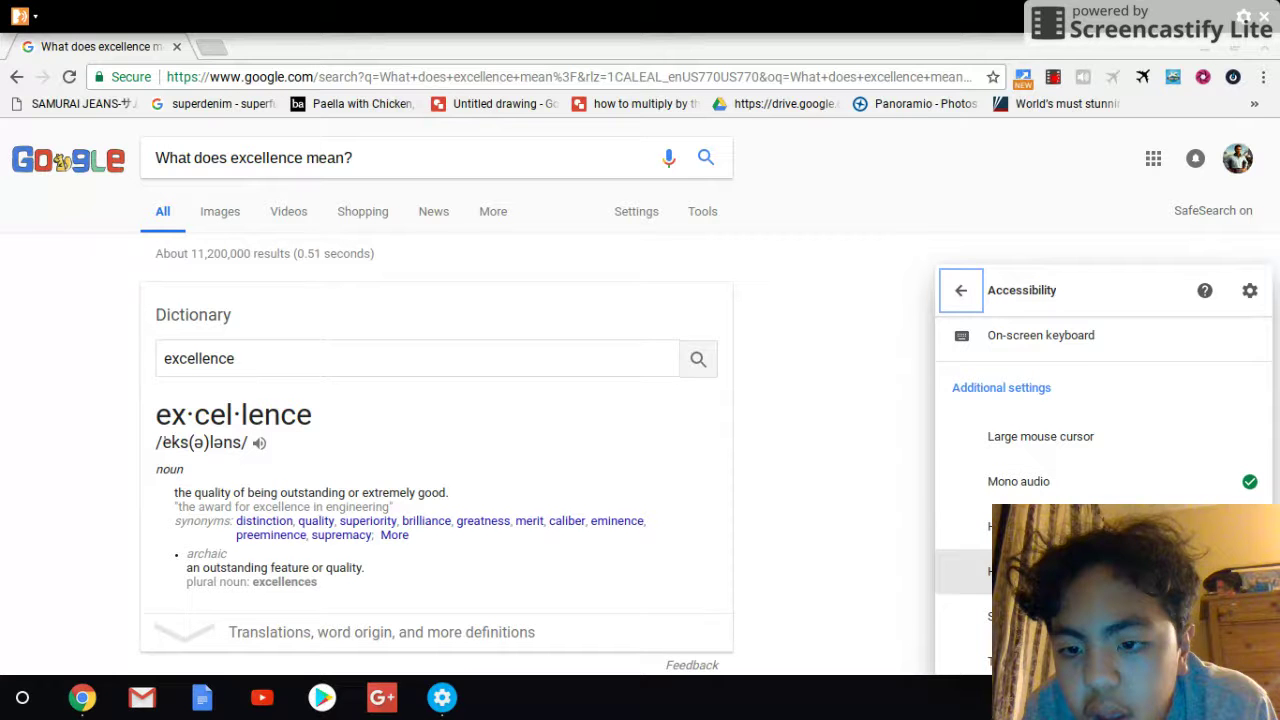
pyautogui.click(905, 517)
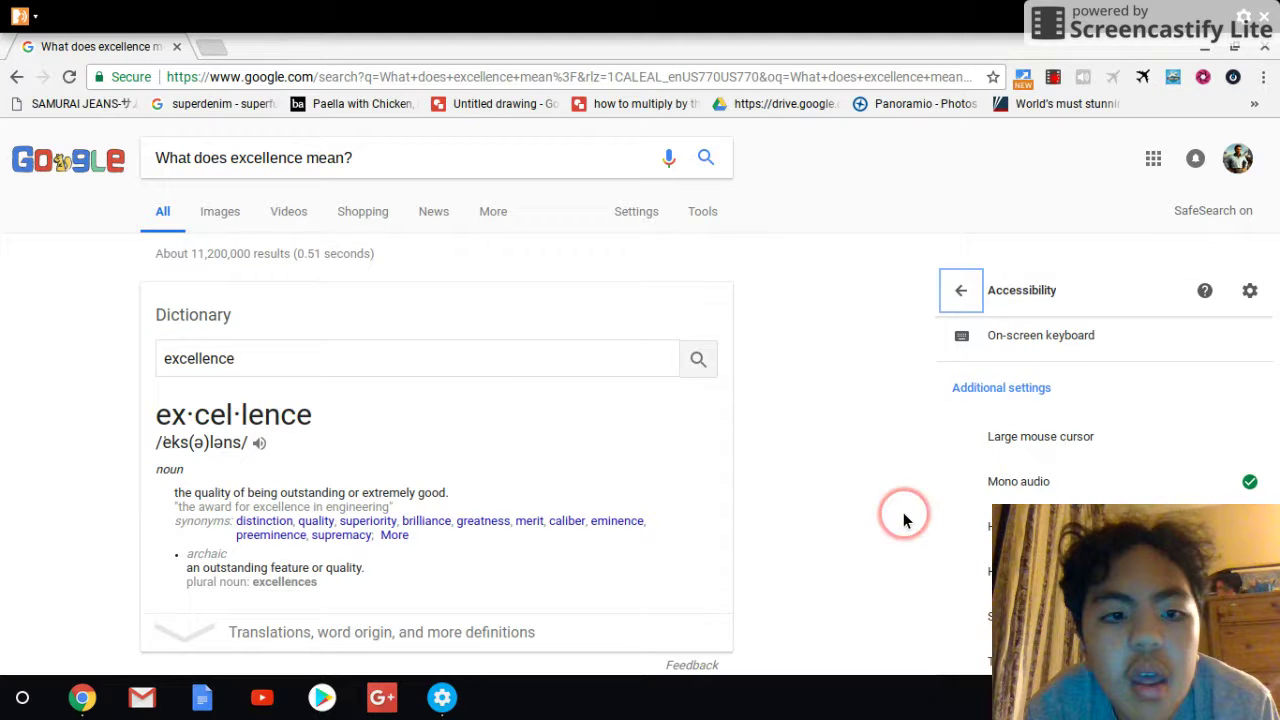
# - Place the cursor in the dictionary word field containing "excellence", and close ChromeVox to turn off spoken feedback
pyautogui.click(561, 366)
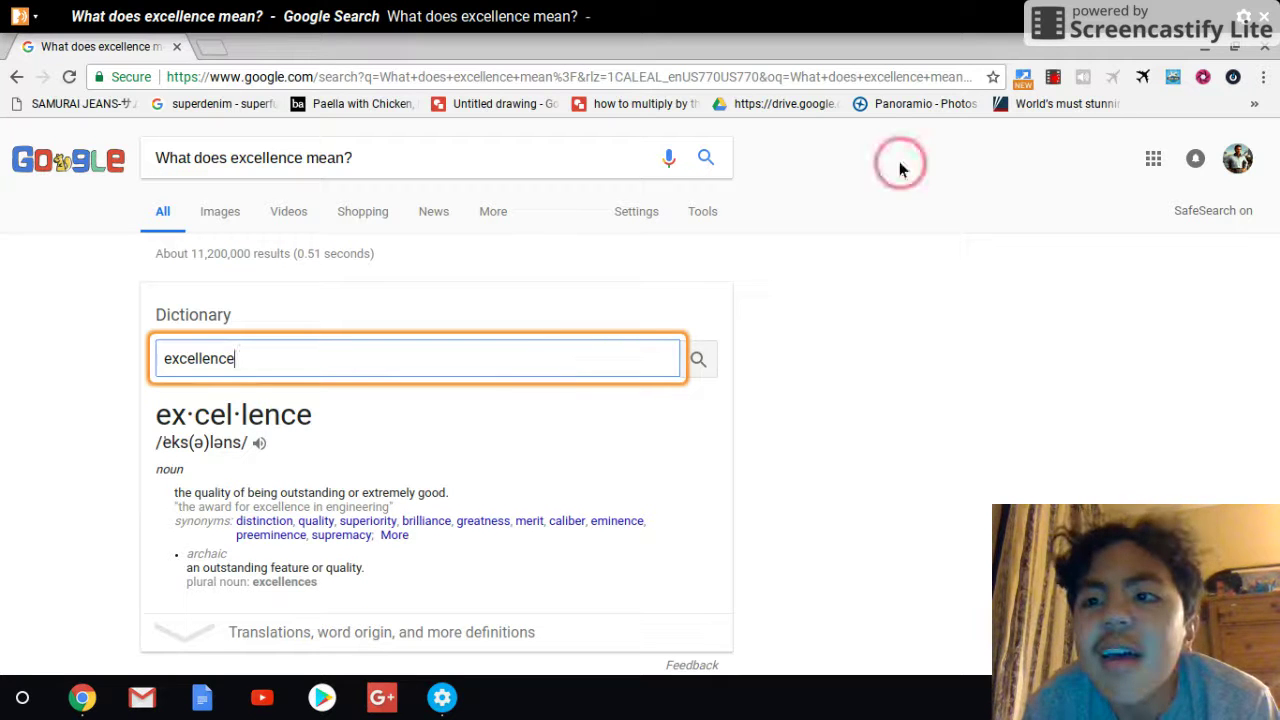
pyautogui.click(1264, 16)
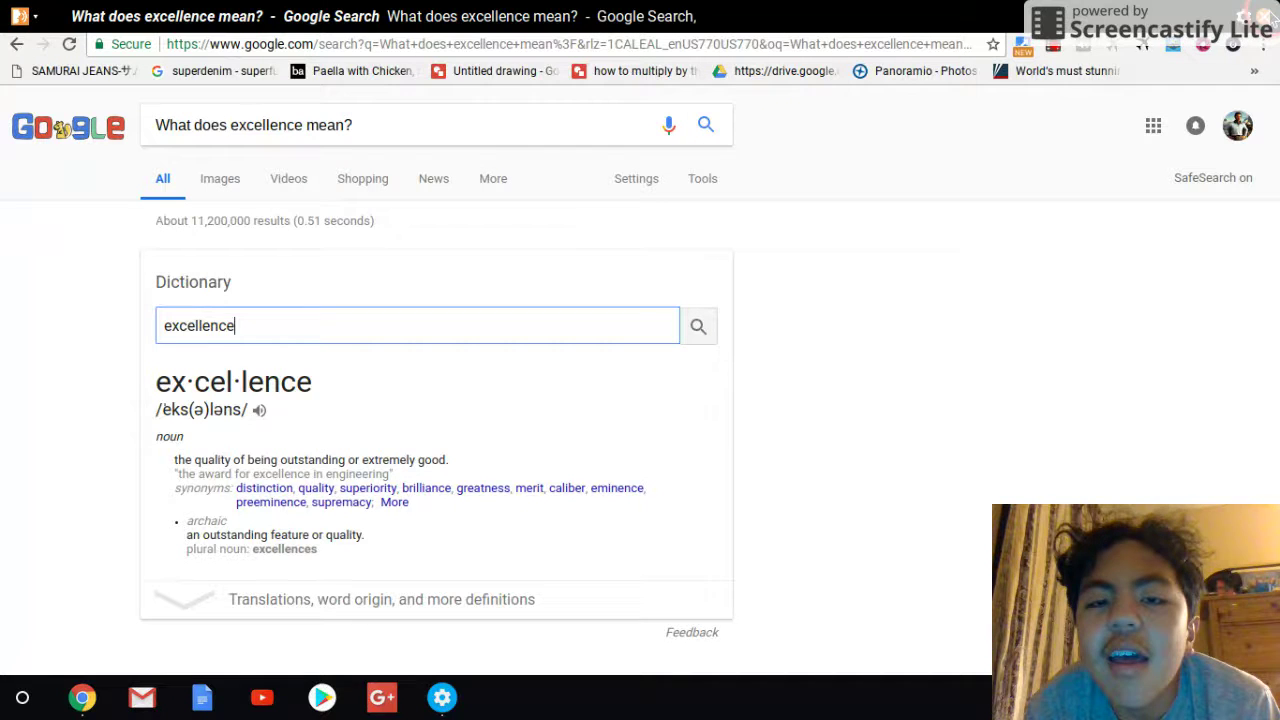
# - Bring back the accessibility settings window and try ChromeVox spoken feedback by turning it on and off again
pyautogui.hotkey('alt', 'shift', 's')
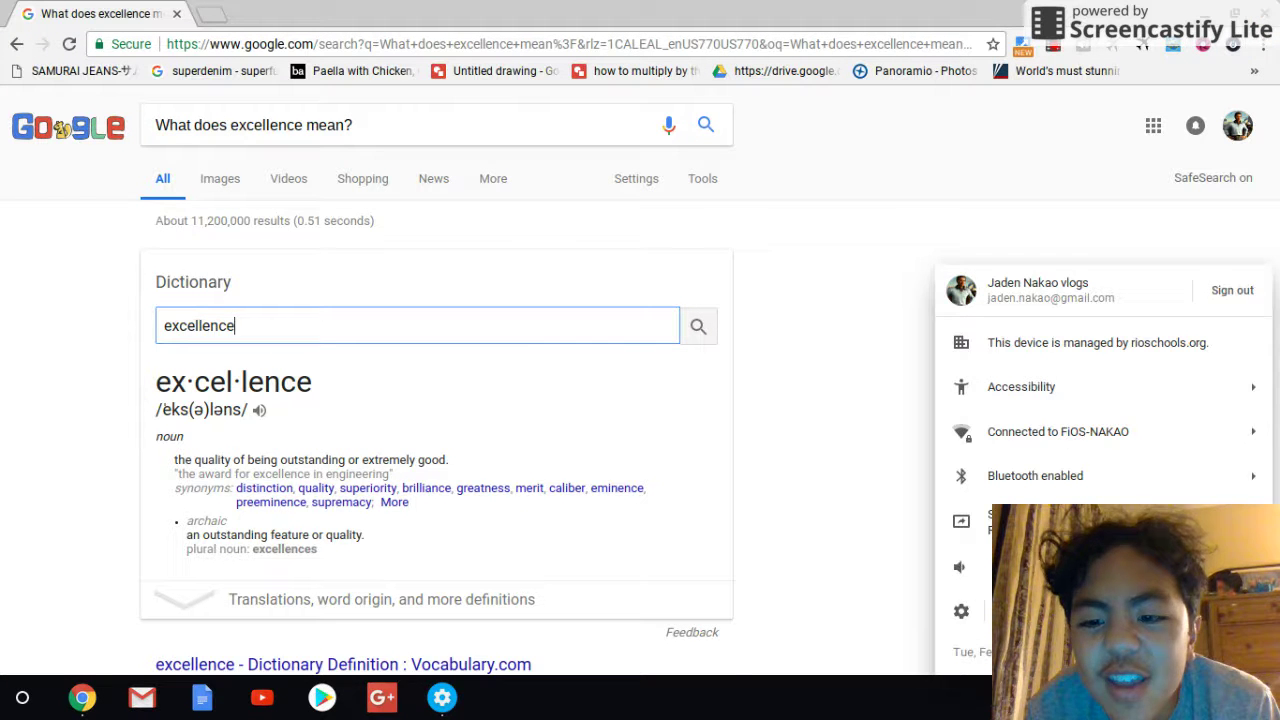
pyautogui.hotkey('alt', 'shift', 's')
pyautogui.click(443, 697)
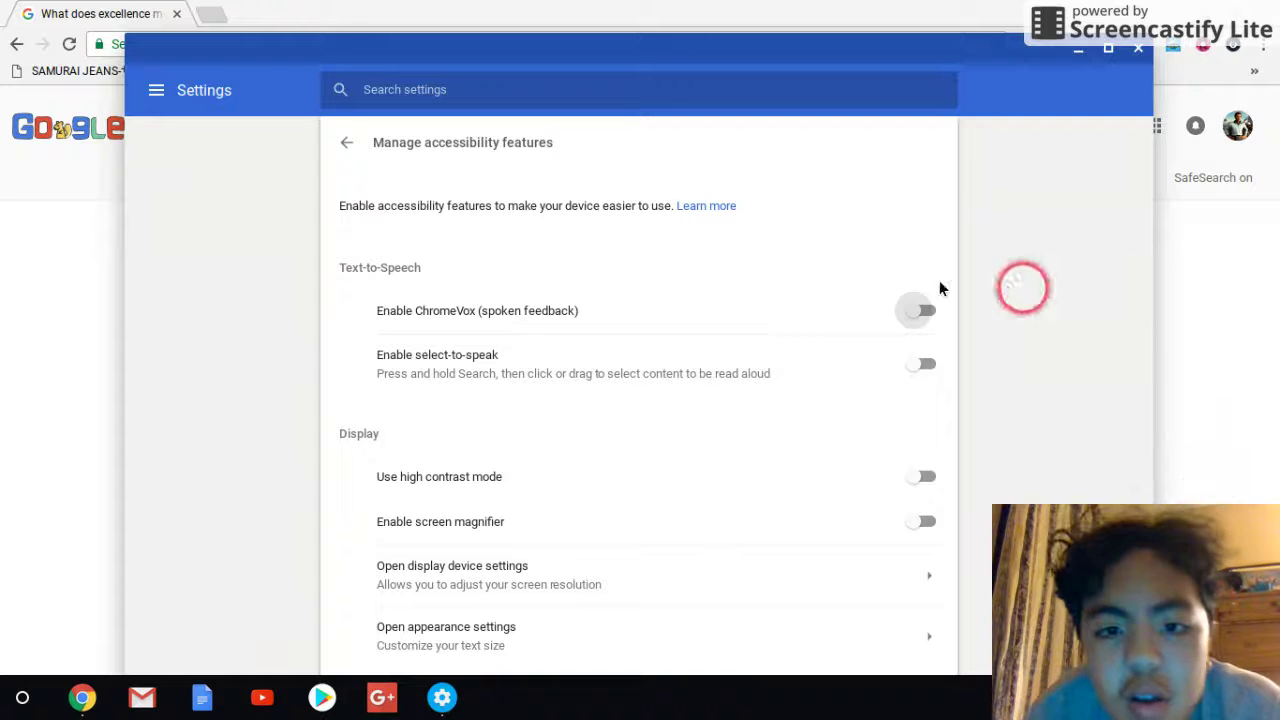
pyautogui.click(926, 313)
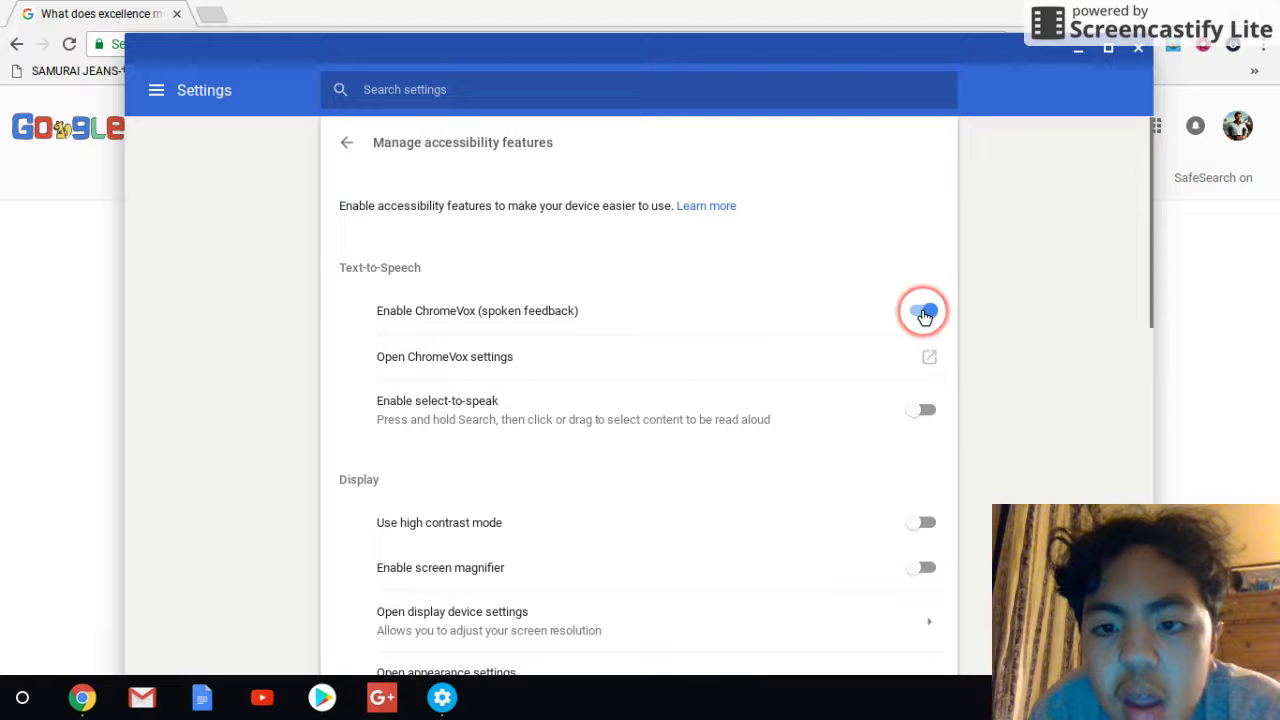
pyautogui.click(926, 313)
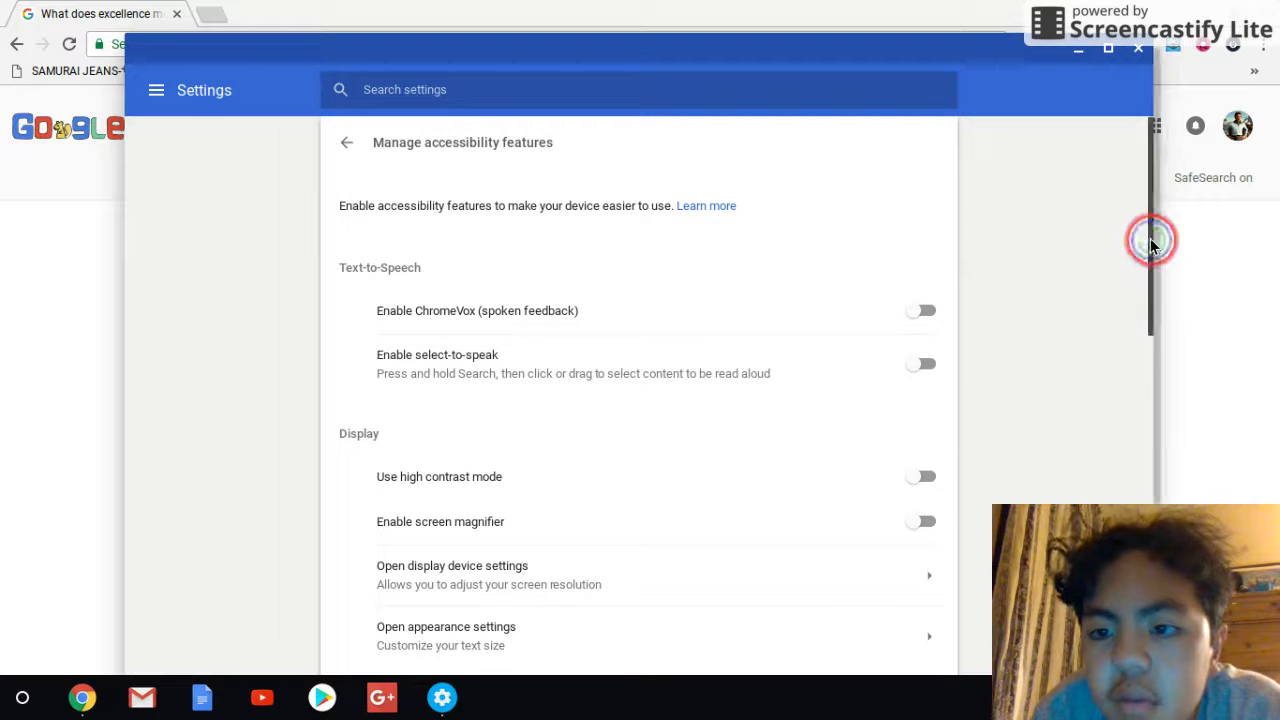
# - Turn on select-to-speak in the Text-to-Speech settings
pyautogui.moveTo(1150, 245); pyautogui.dragTo(1123, 274)
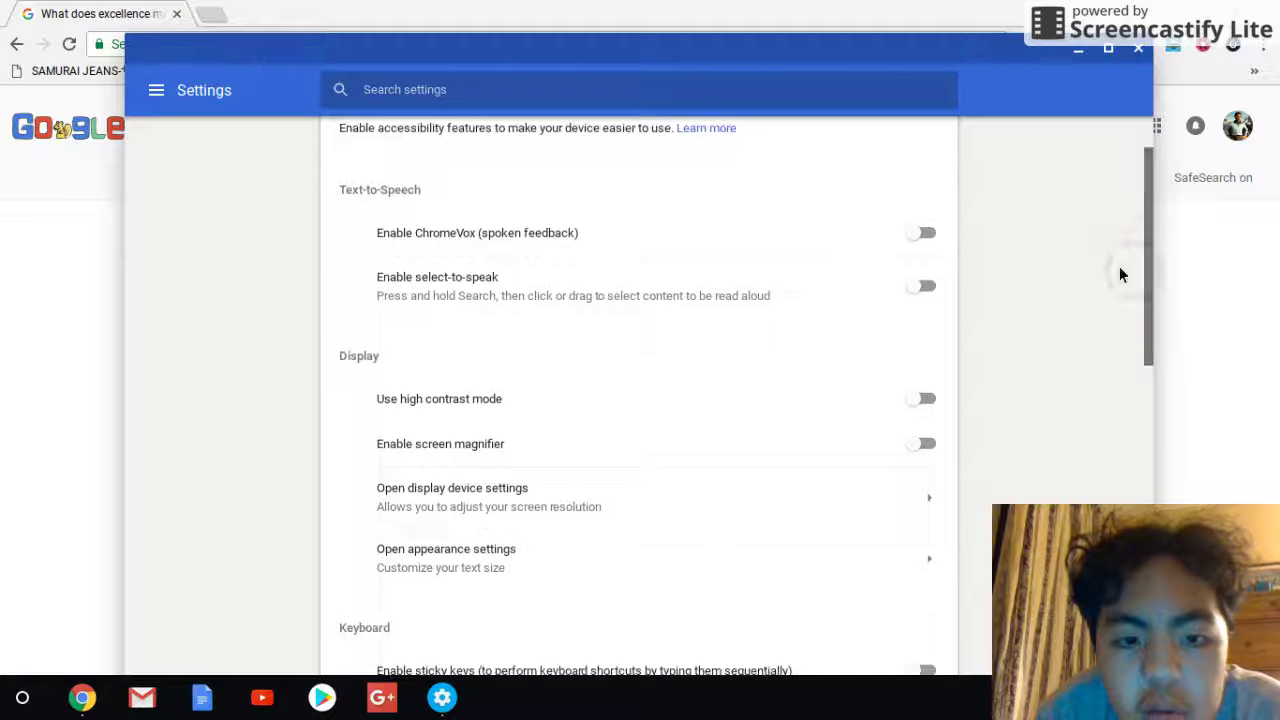
pyautogui.click(903, 290)
pyautogui.click(906, 296)
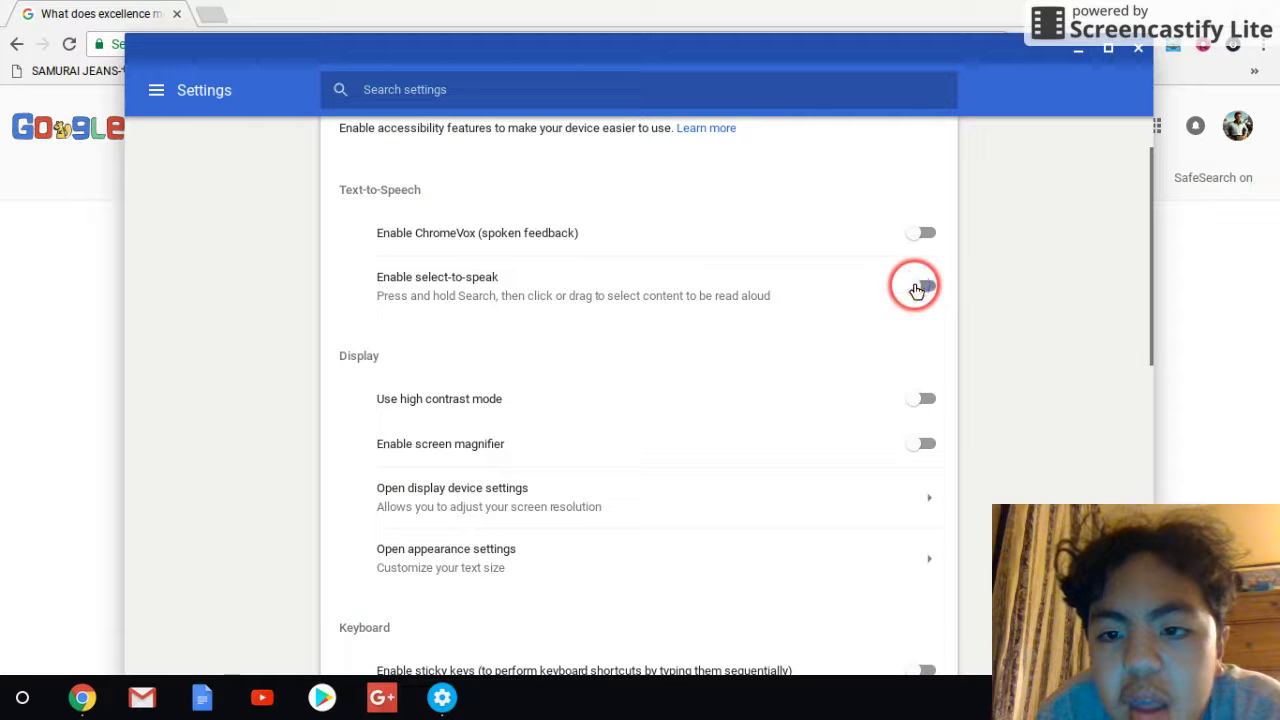
pyautogui.click(918, 289)
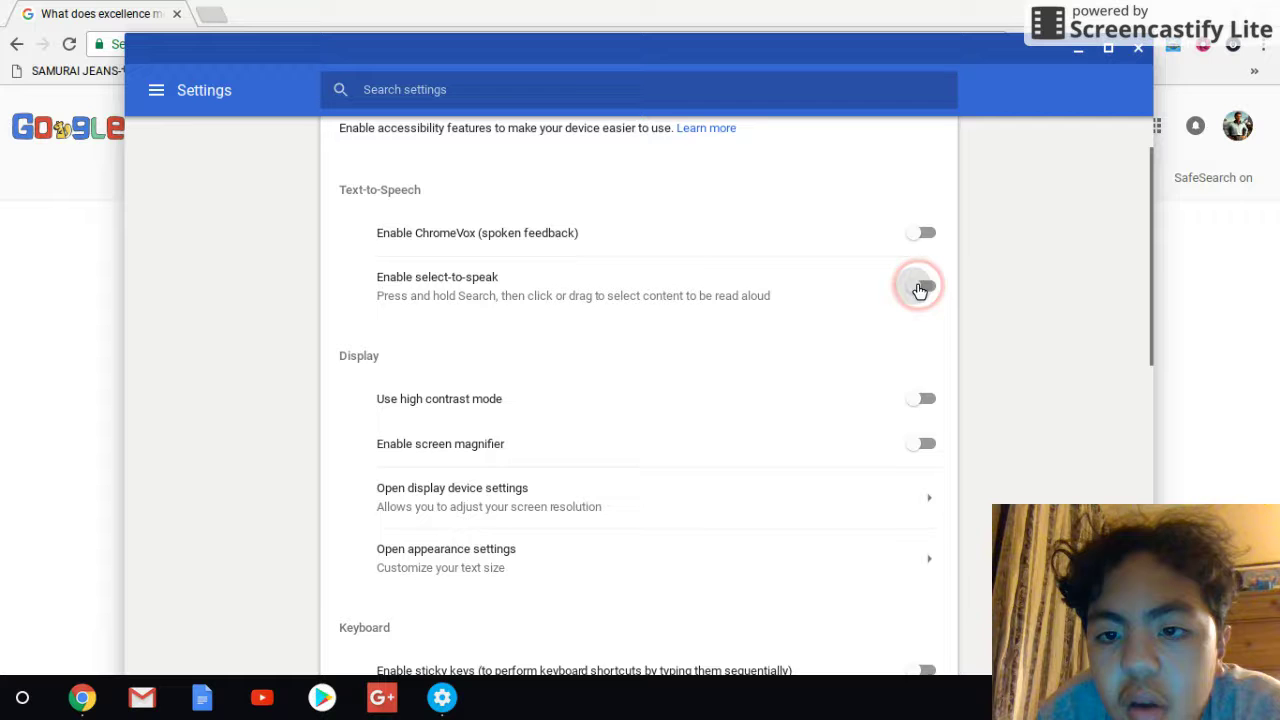
pyautogui.click(918, 289)
# - View the accessibility options in the system menu, and close the menu again
pyautogui.moveTo(1146, 290); pyautogui.dragTo(1148, 355)
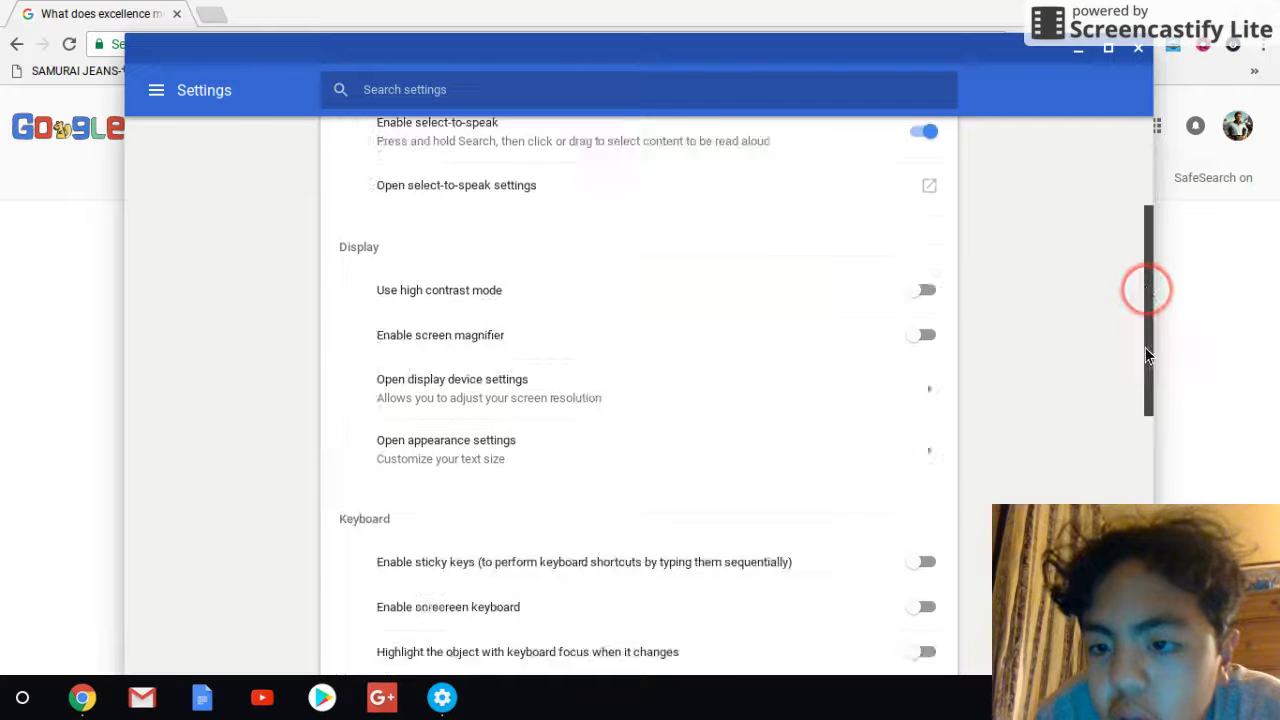
pyautogui.click(1210, 697)
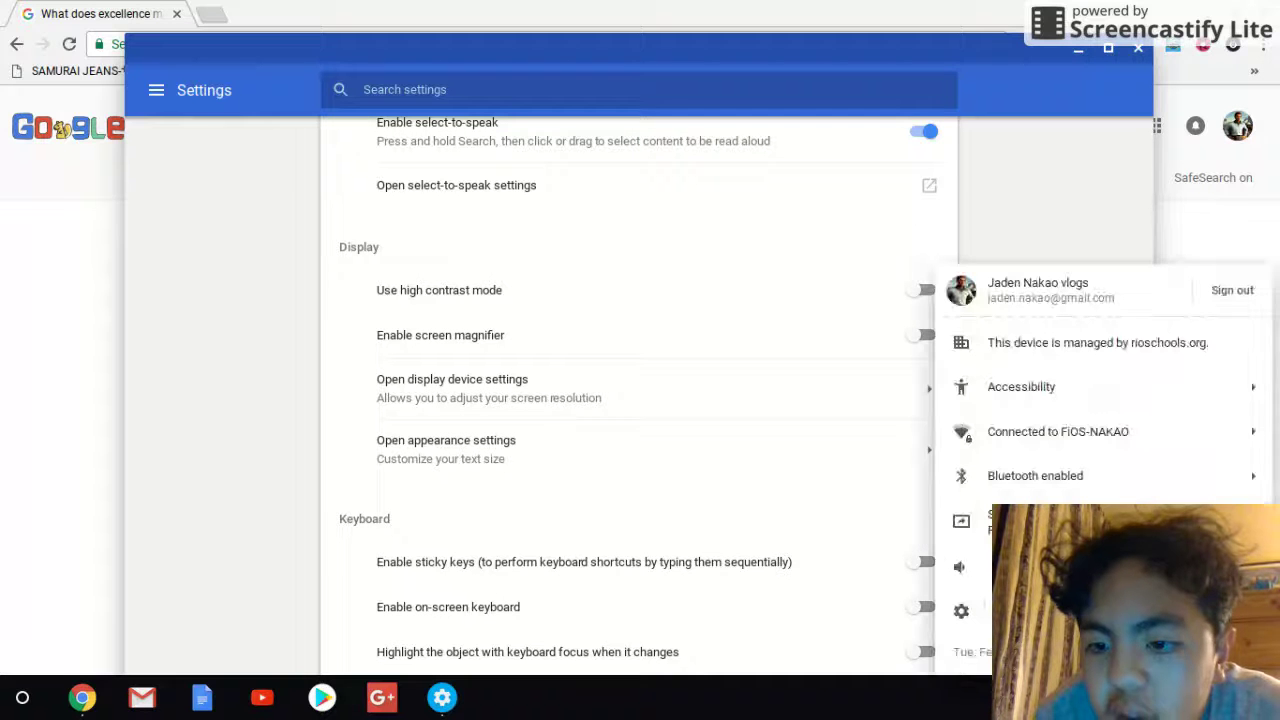
pyautogui.click(1071, 386)
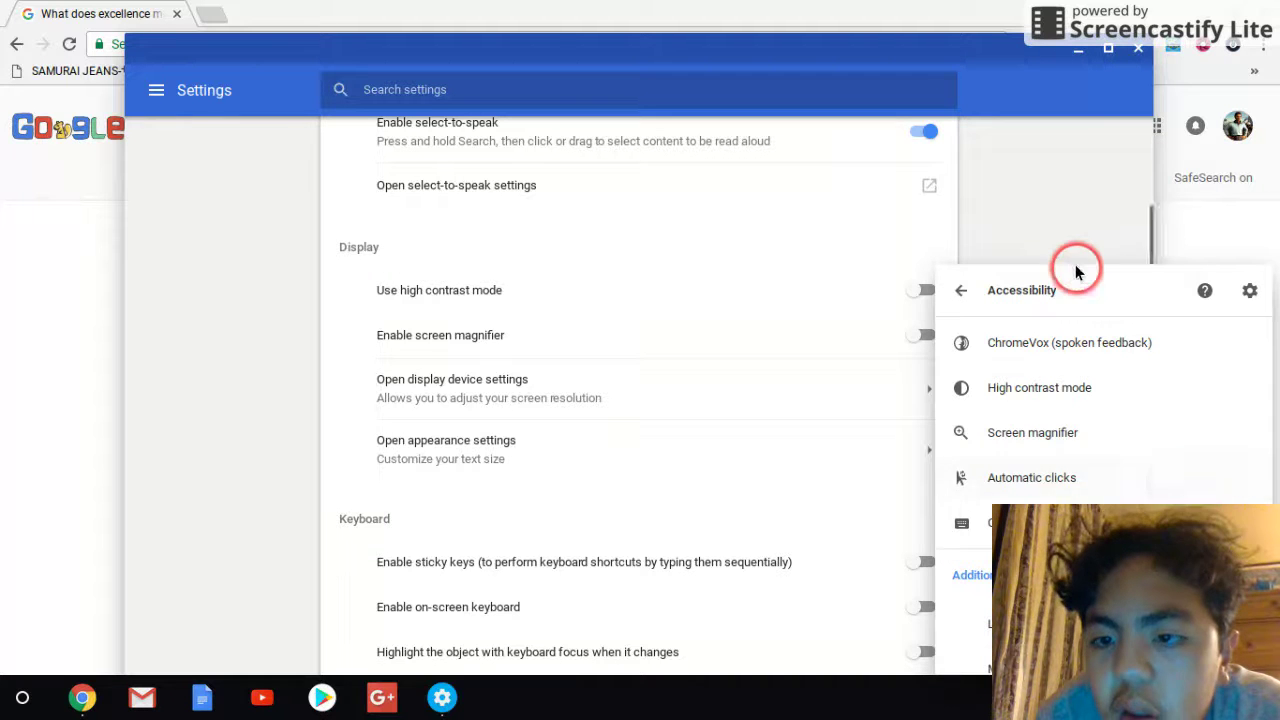
pyautogui.click(1050, 236)
# - Turn on high contrast mode in the Display settings, and briefly open and close the system menu
pyautogui.moveTo(1150, 240)
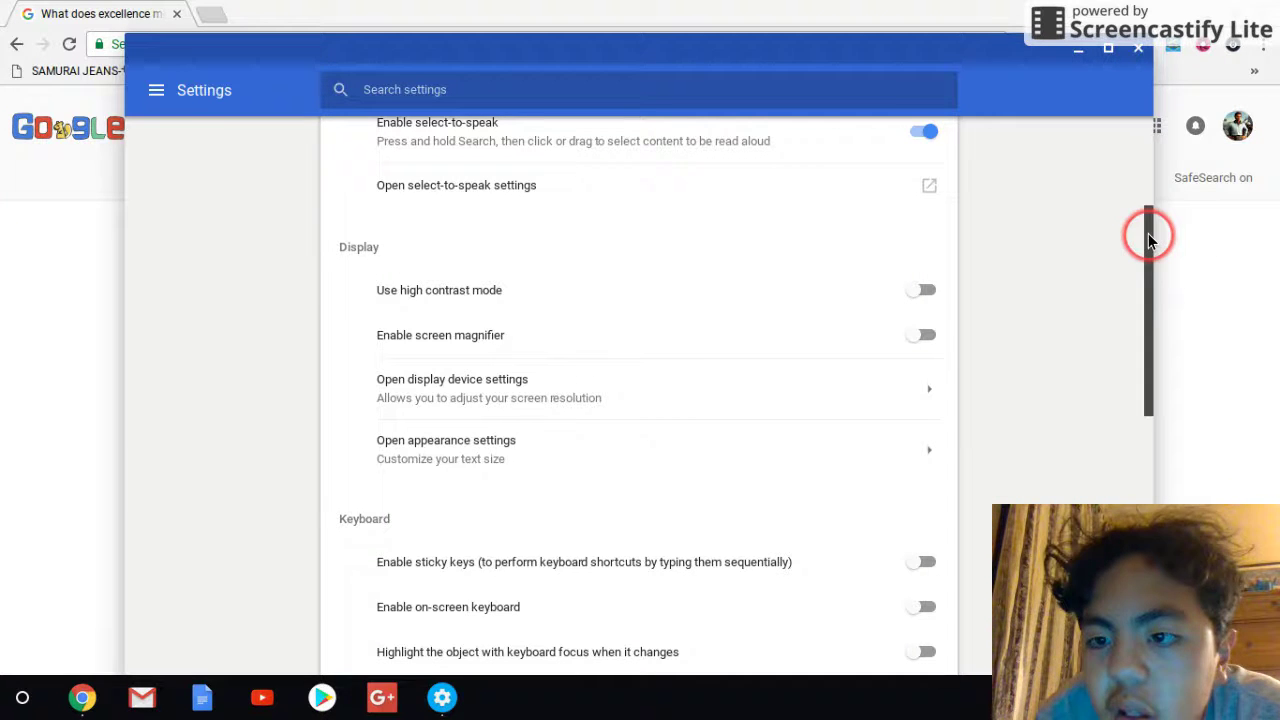
pyautogui.click(926, 291)
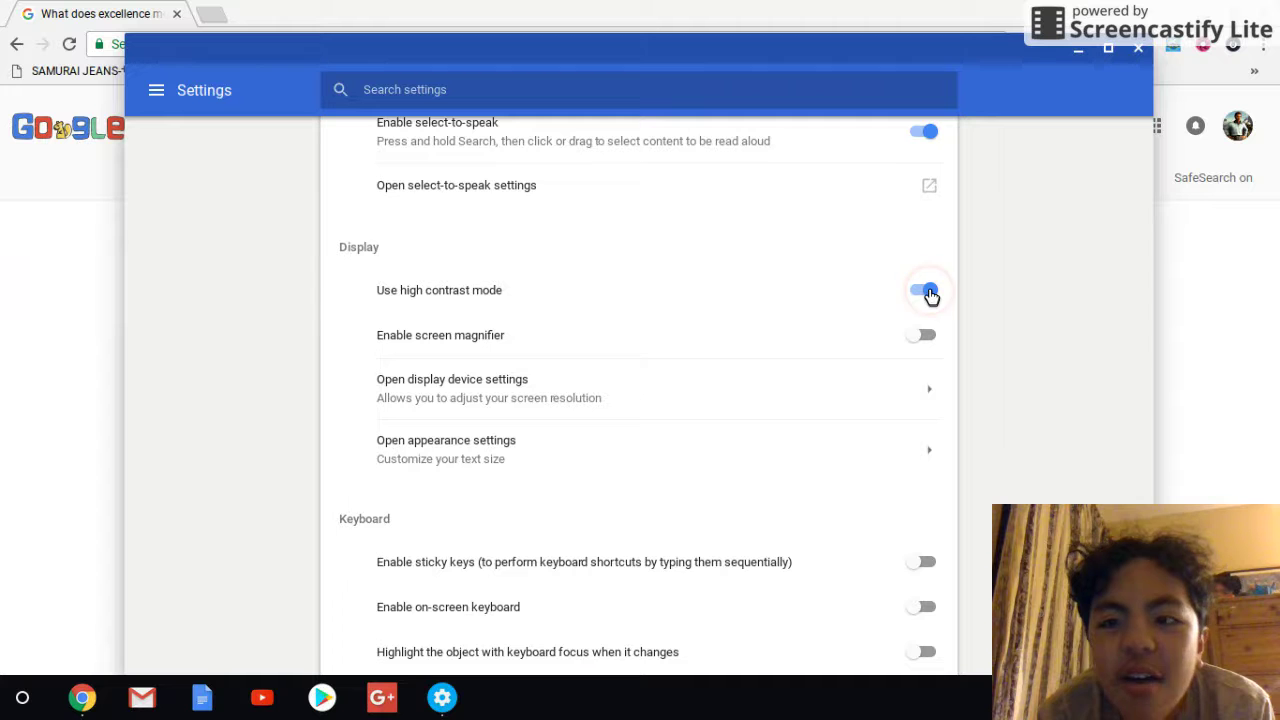
pyautogui.hotkey('alt', 'shift', 's')
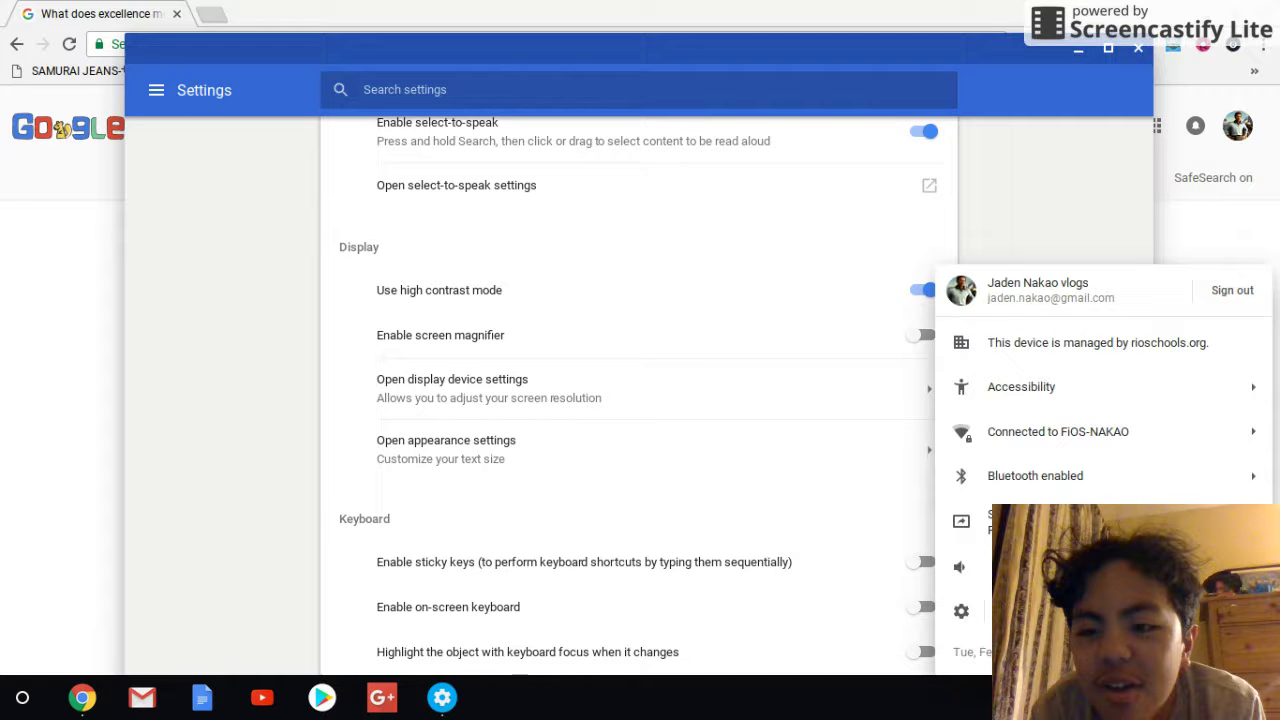
pyautogui.press('Escape')
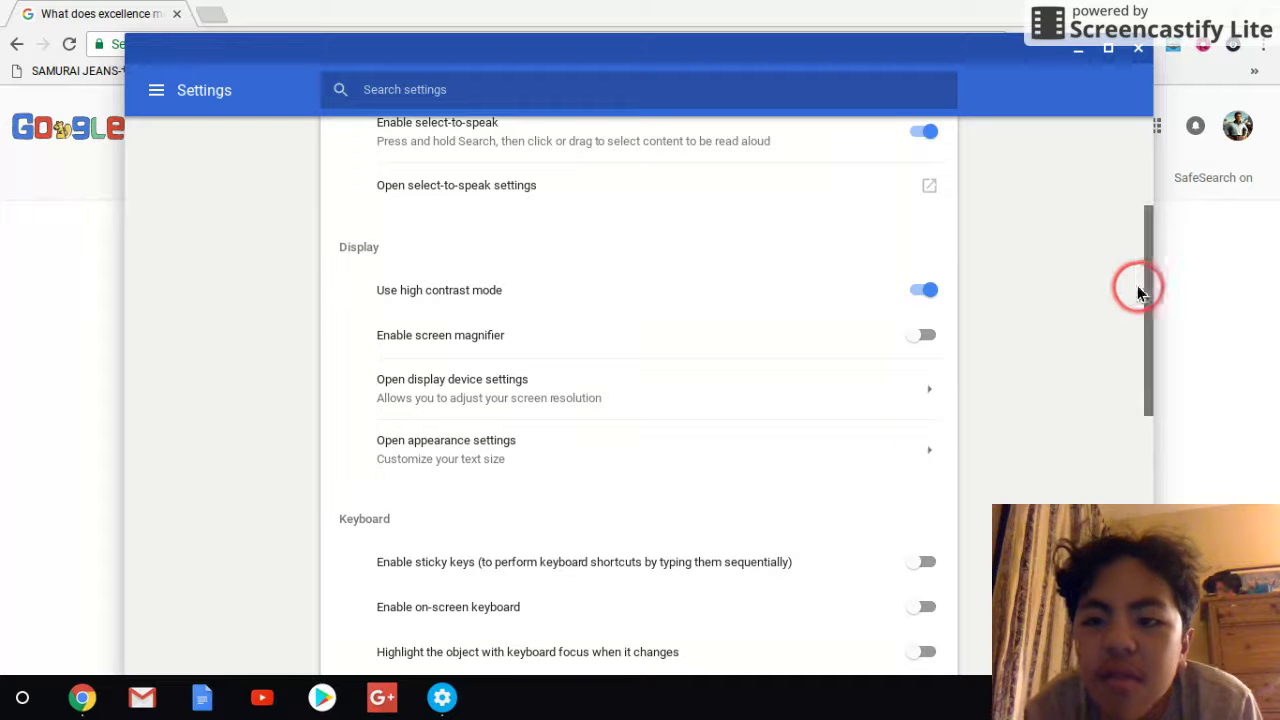
# - Try the screen magnifier in the Display settings by switching it on and off again
pyautogui.moveTo(1147, 291); pyautogui.dragTo(1145, 336)
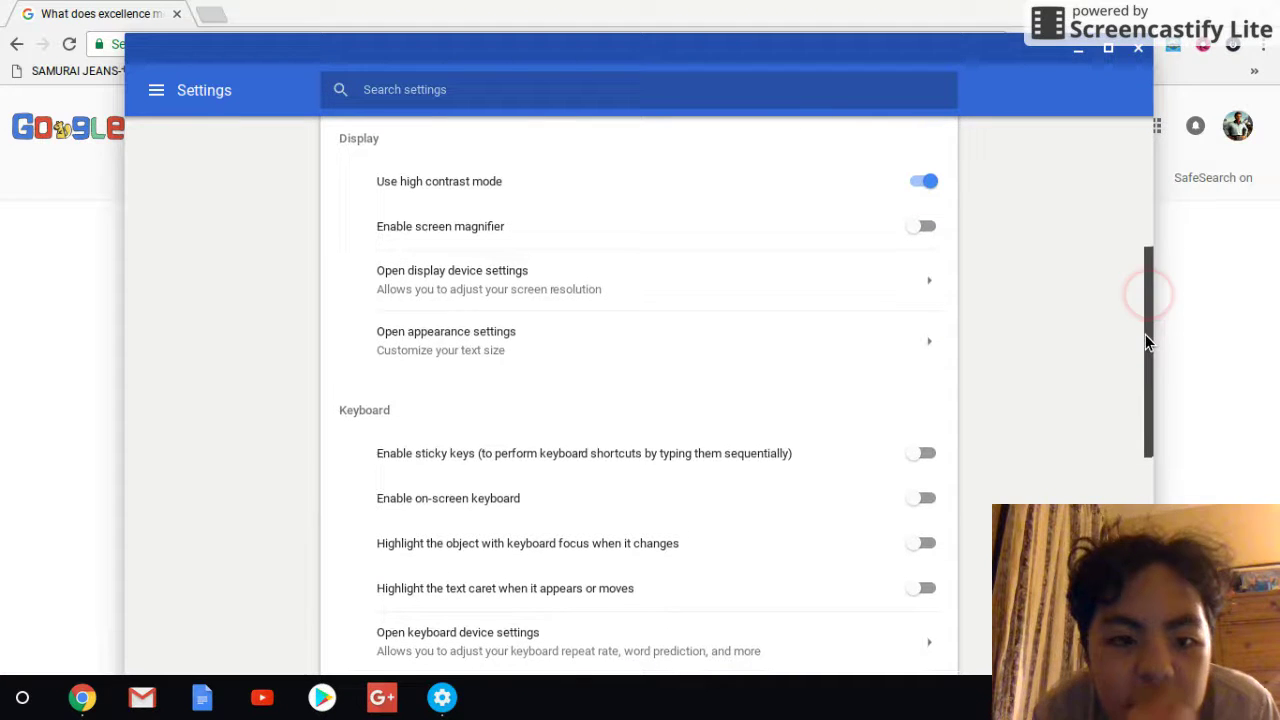
pyautogui.click(902, 246)
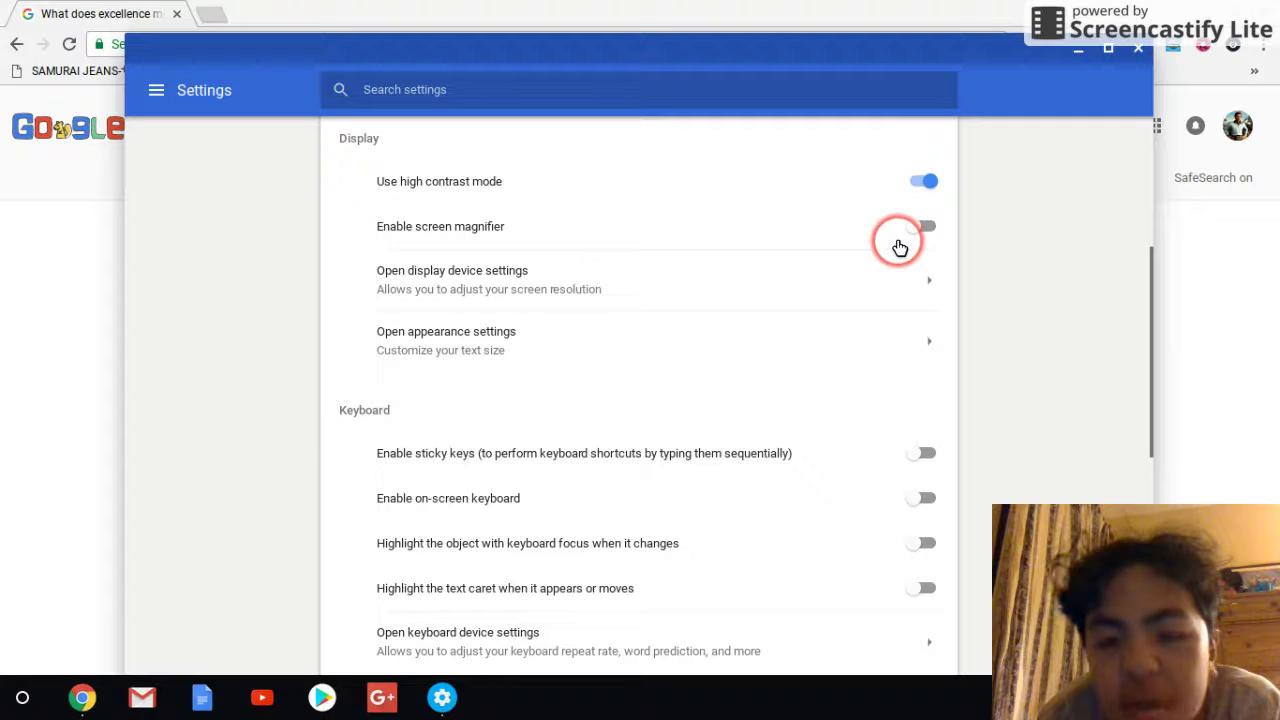
pyautogui.click(925, 230)
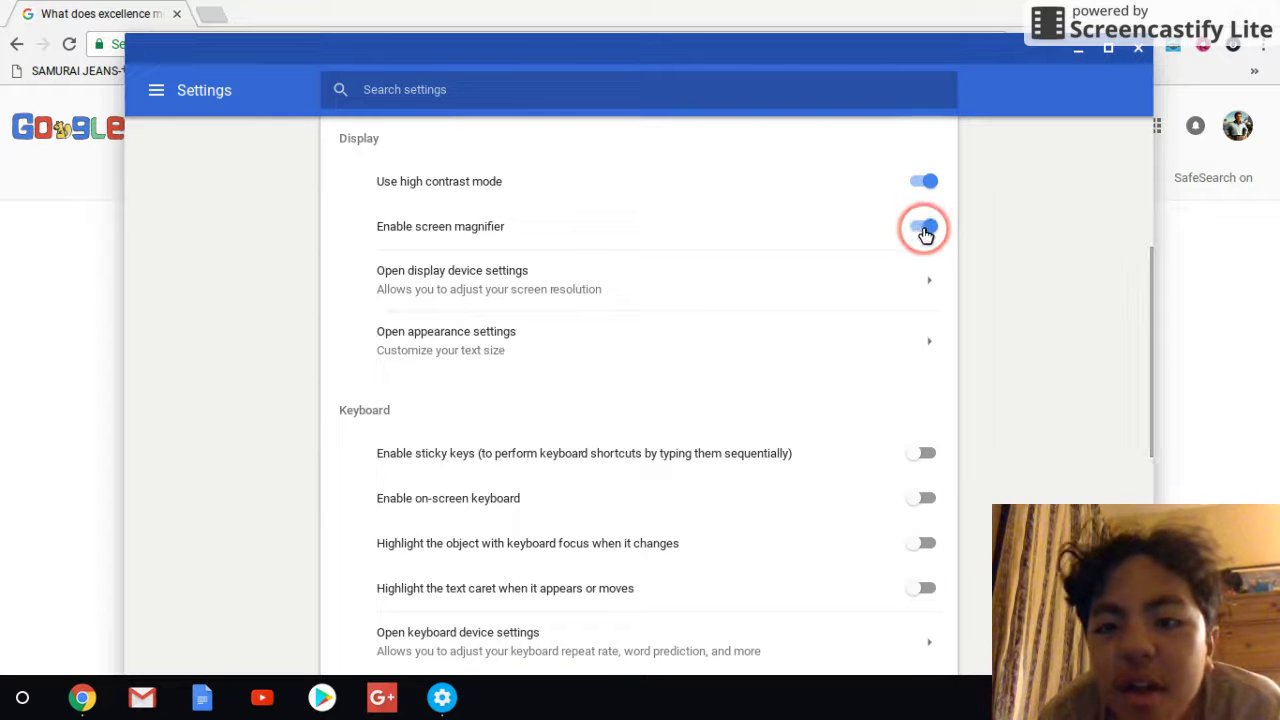
pyautogui.click(925, 230)
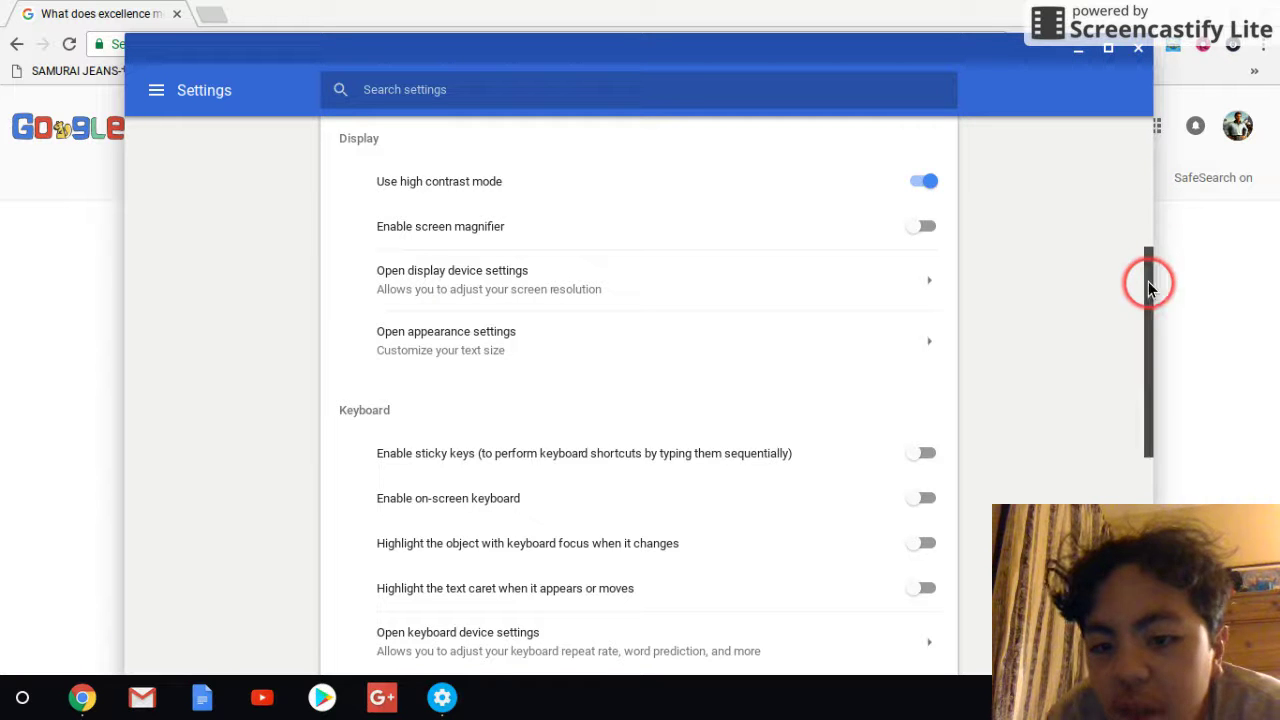
# - Turn on sticky keys, the on-screen keyboard, keyboard focus highlighting and text caret highlighting in the Keyboard settings
pyautogui.moveTo(1149, 288); pyautogui.dragTo(1123, 349)
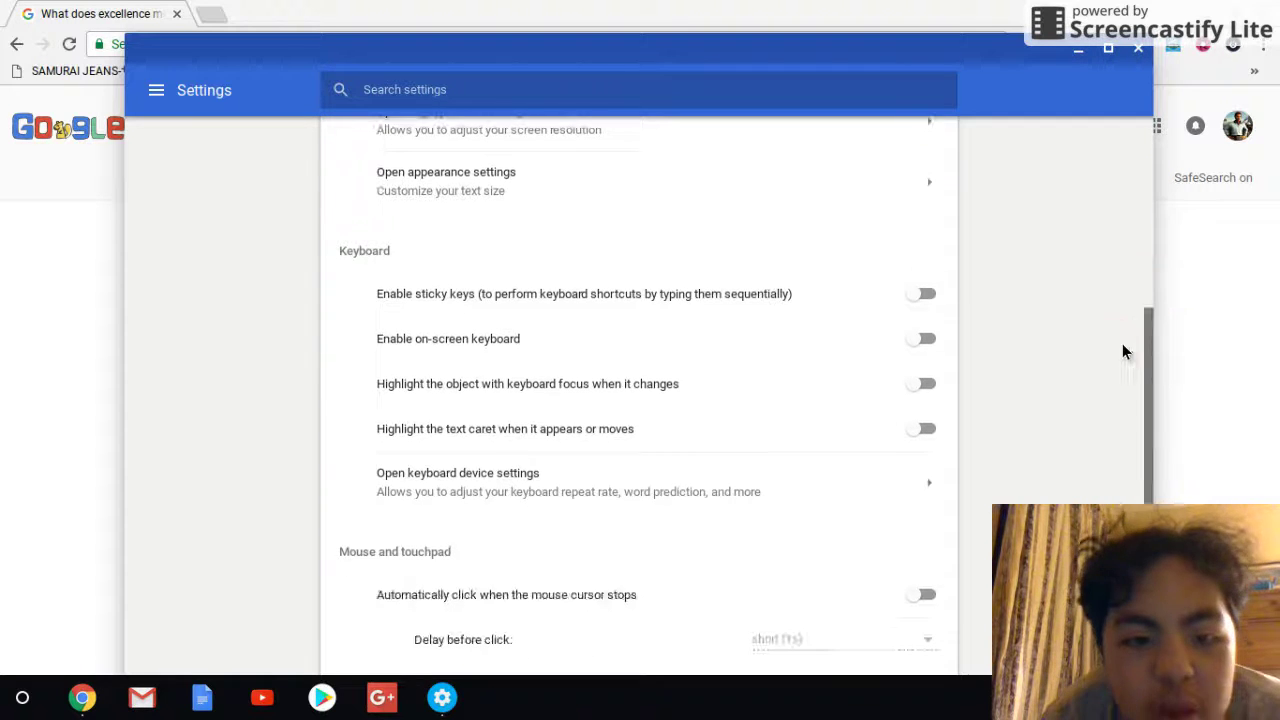
pyautogui.click(928, 297)
pyautogui.click(920, 331)
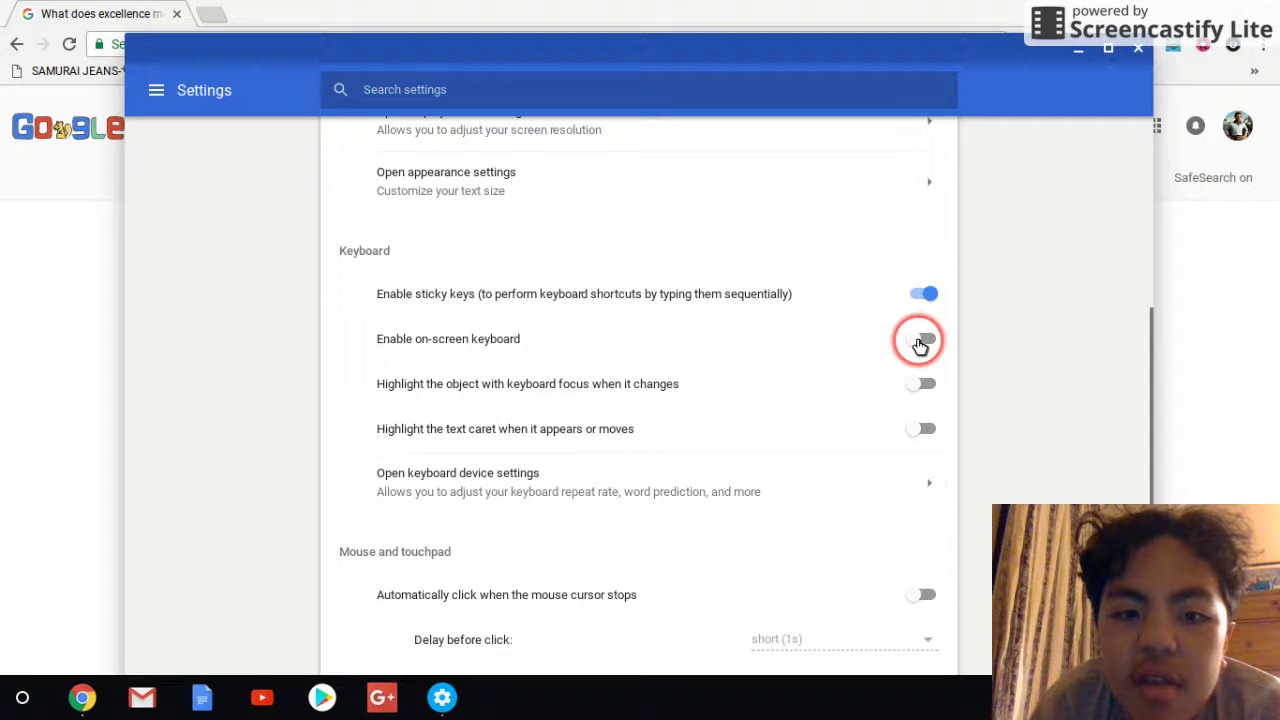
pyautogui.click(922, 287)
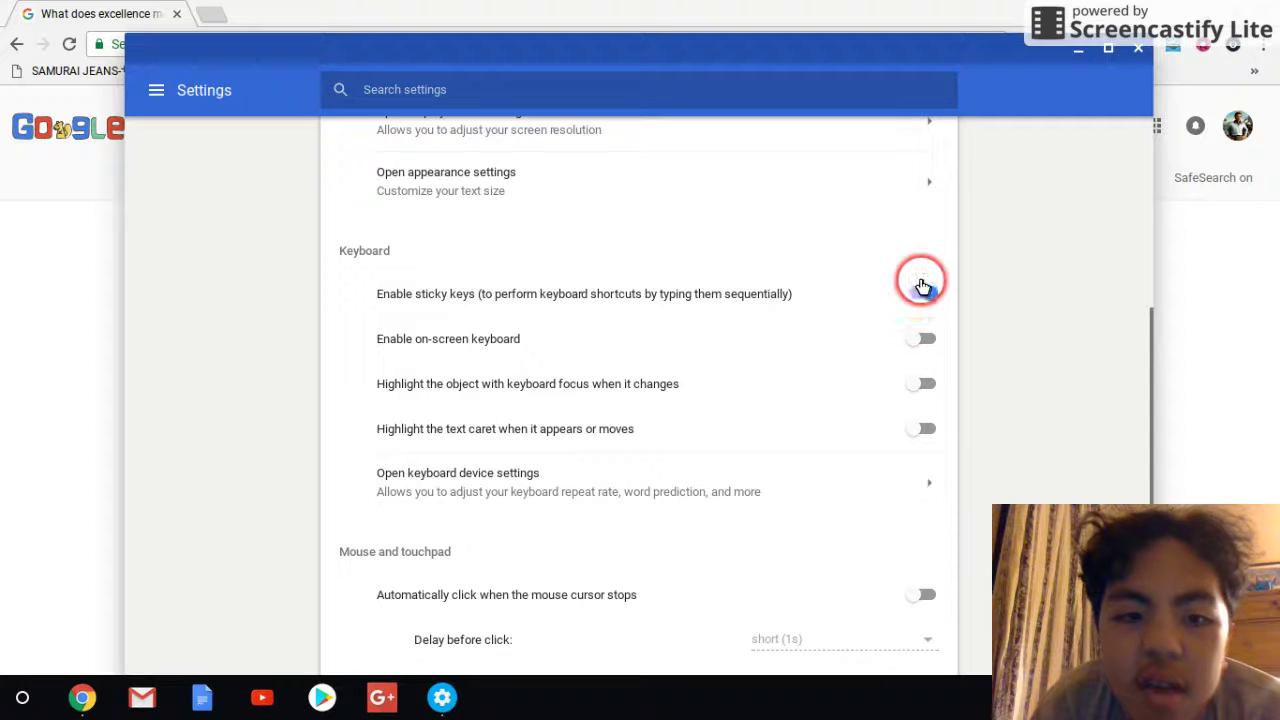
pyautogui.click(918, 357)
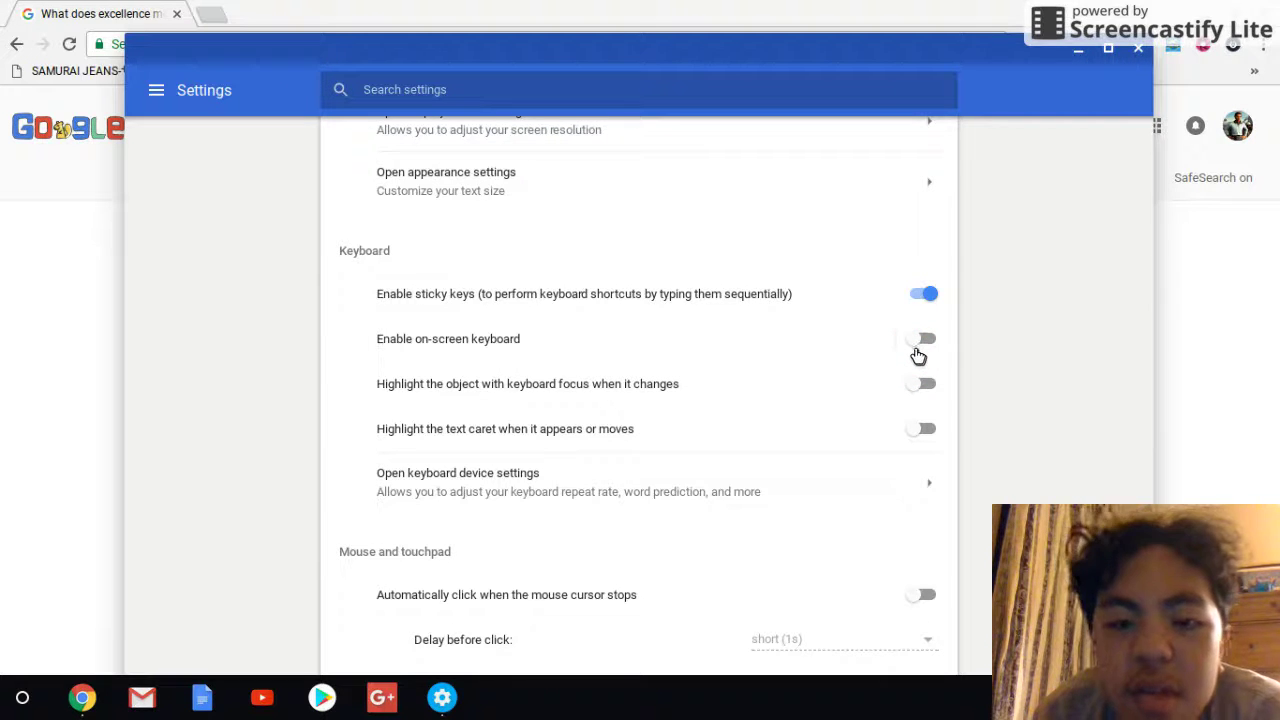
pyautogui.click(924, 344)
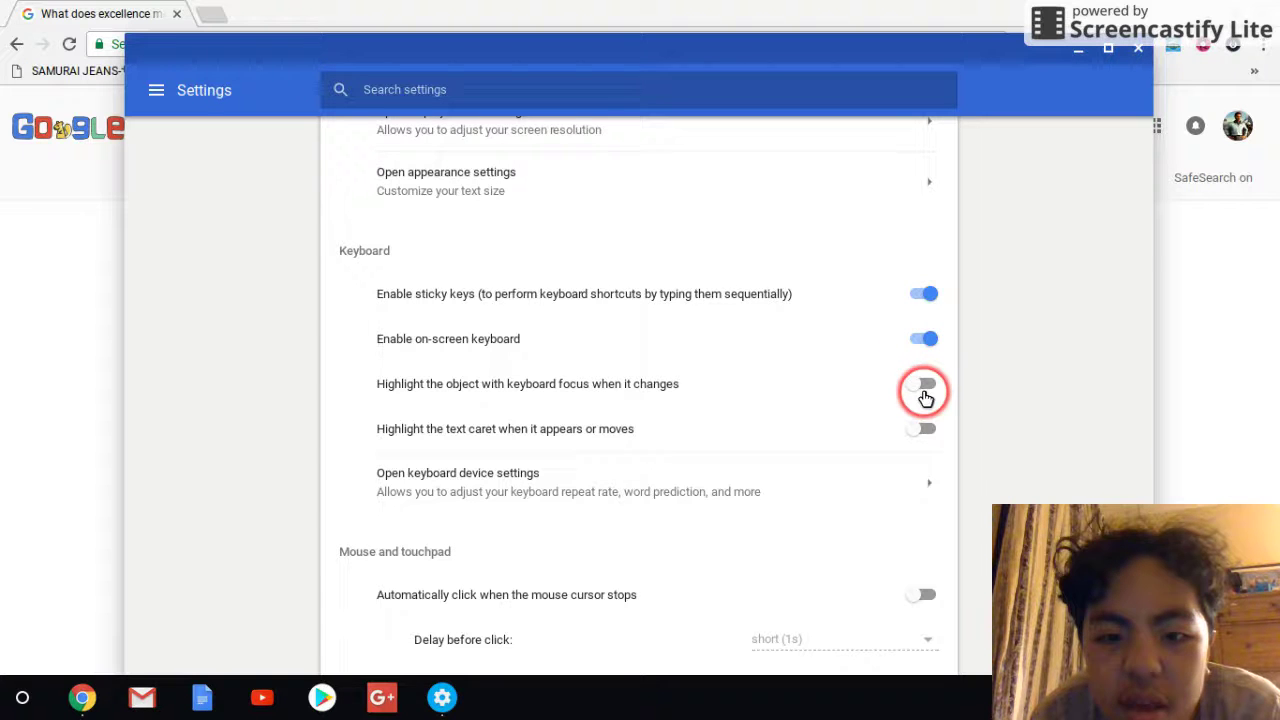
pyautogui.click(924, 386)
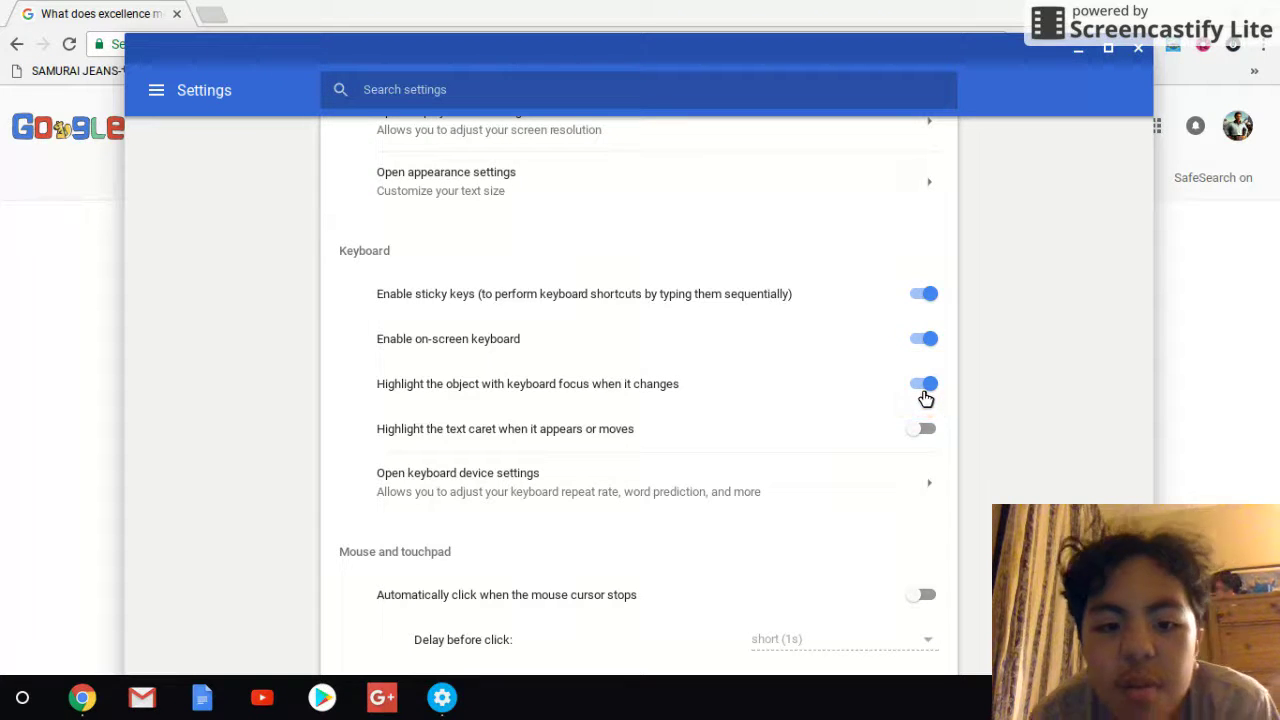
pyautogui.click(918, 446)
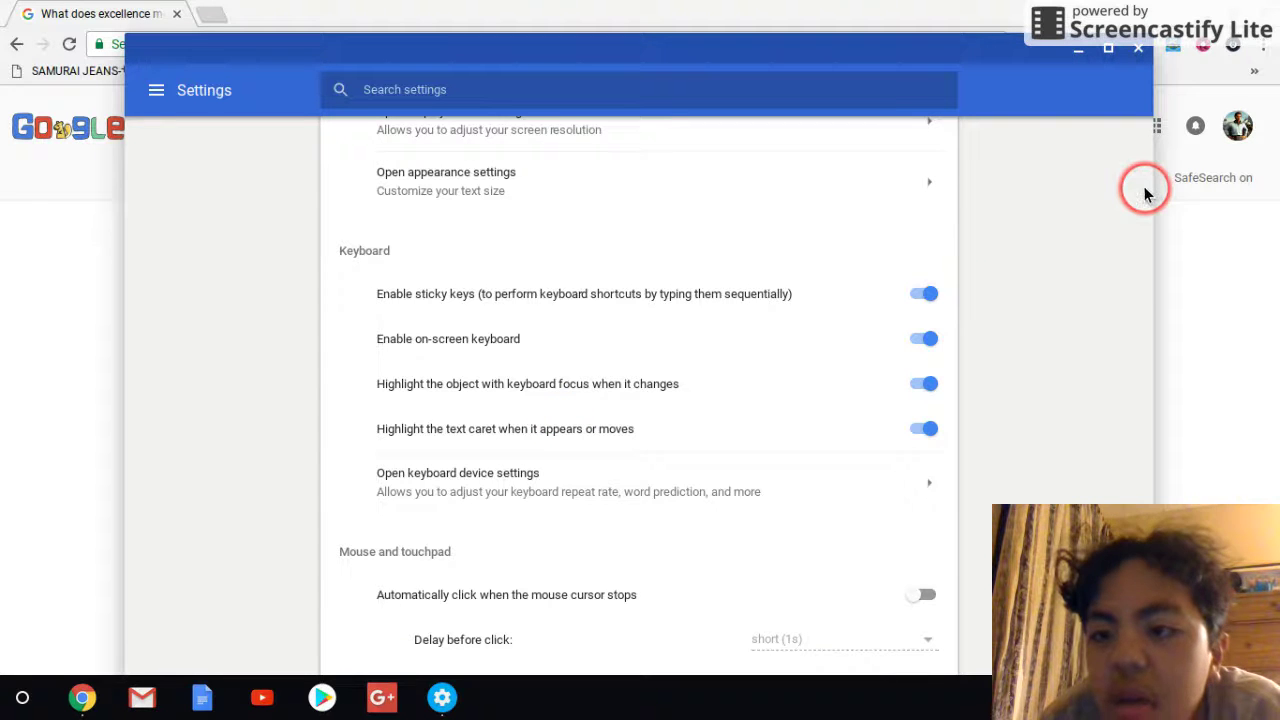
# - Turn on automatic clicks when the mouse cursor stops and tap dragging in the Mouse and touchpad settings
pyautogui.moveTo(1143, 386); pyautogui.dragTo(1156, 557)
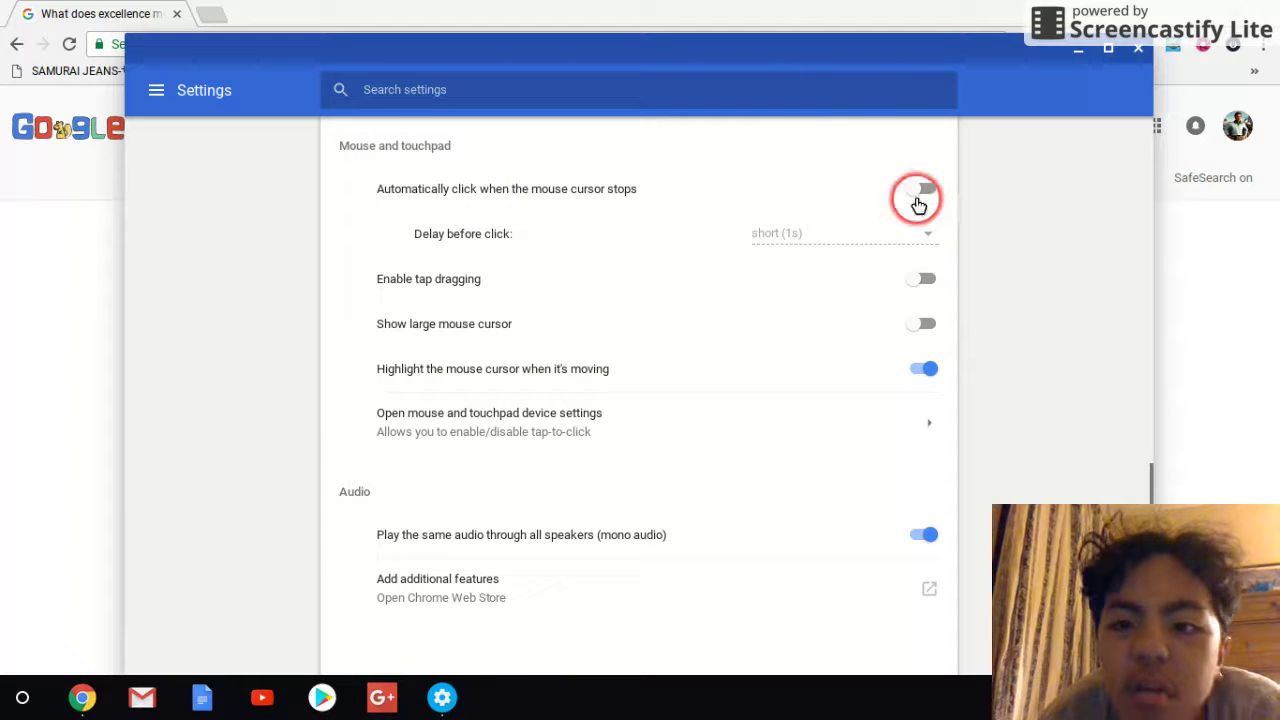
pyautogui.click(919, 200)
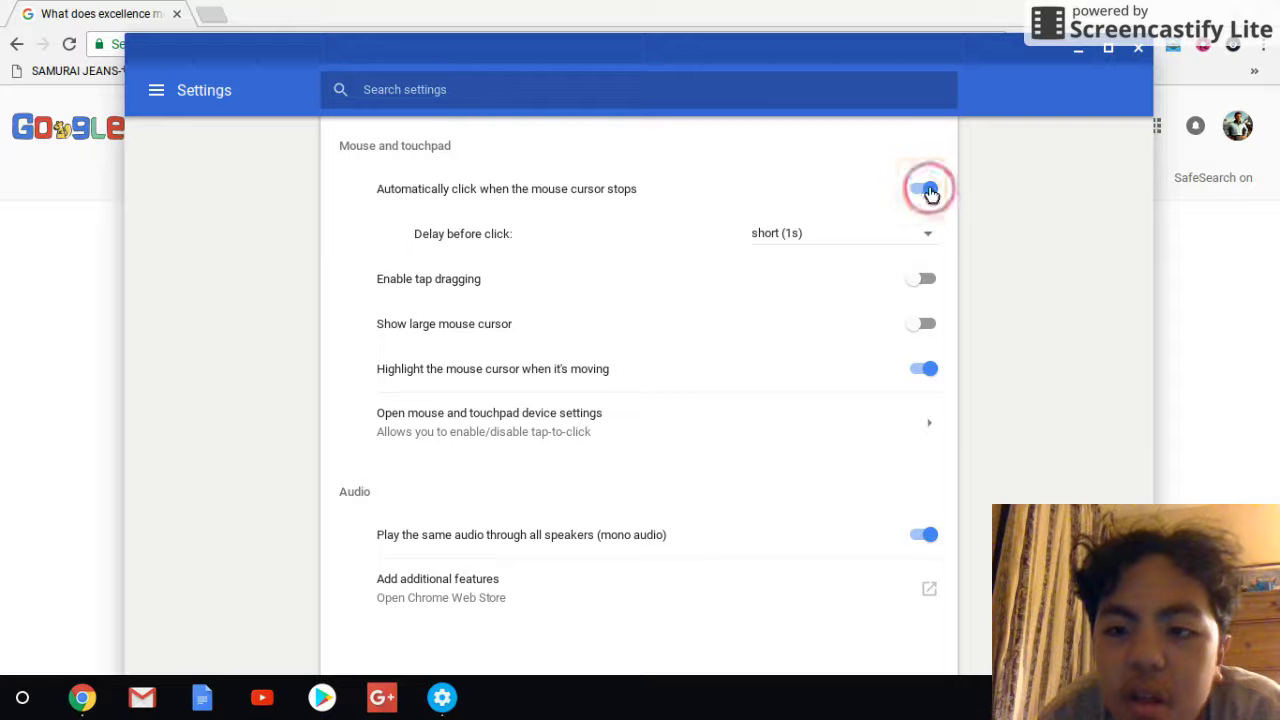
pyautogui.click(925, 280)
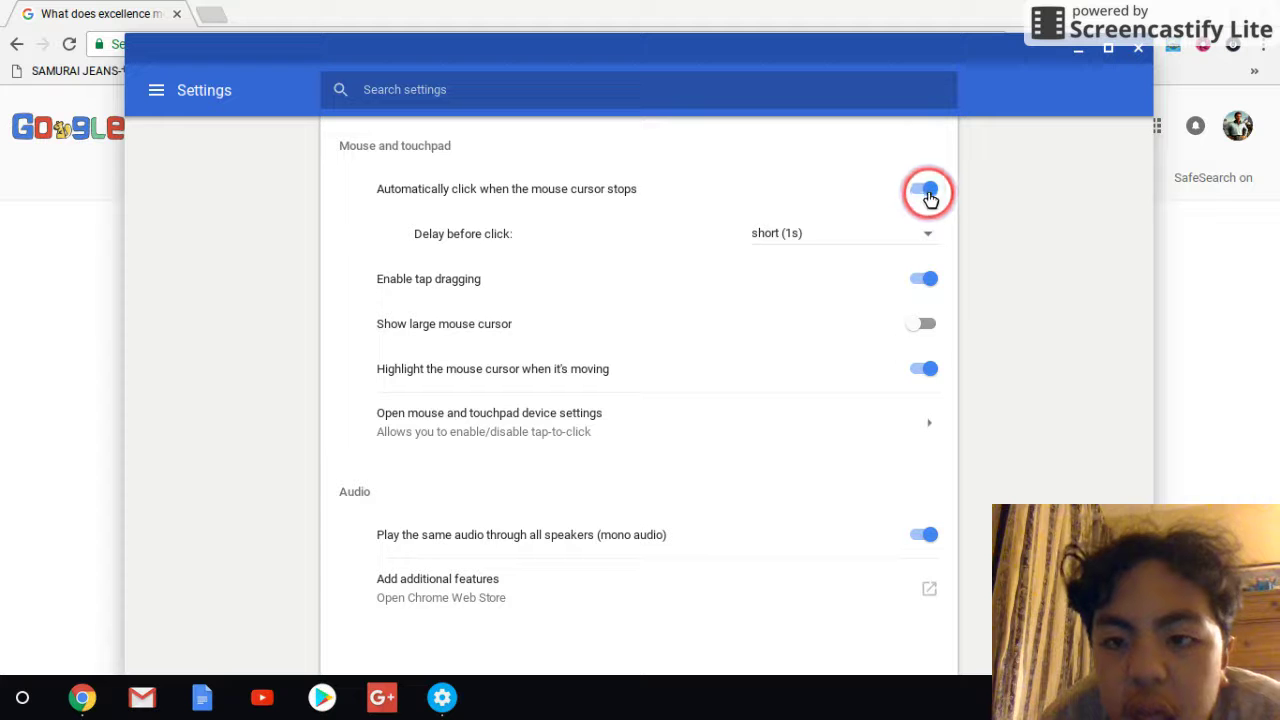
# - Show the large mouse cursor and reduce its size to slightly above Default
pyautogui.click(917, 330)
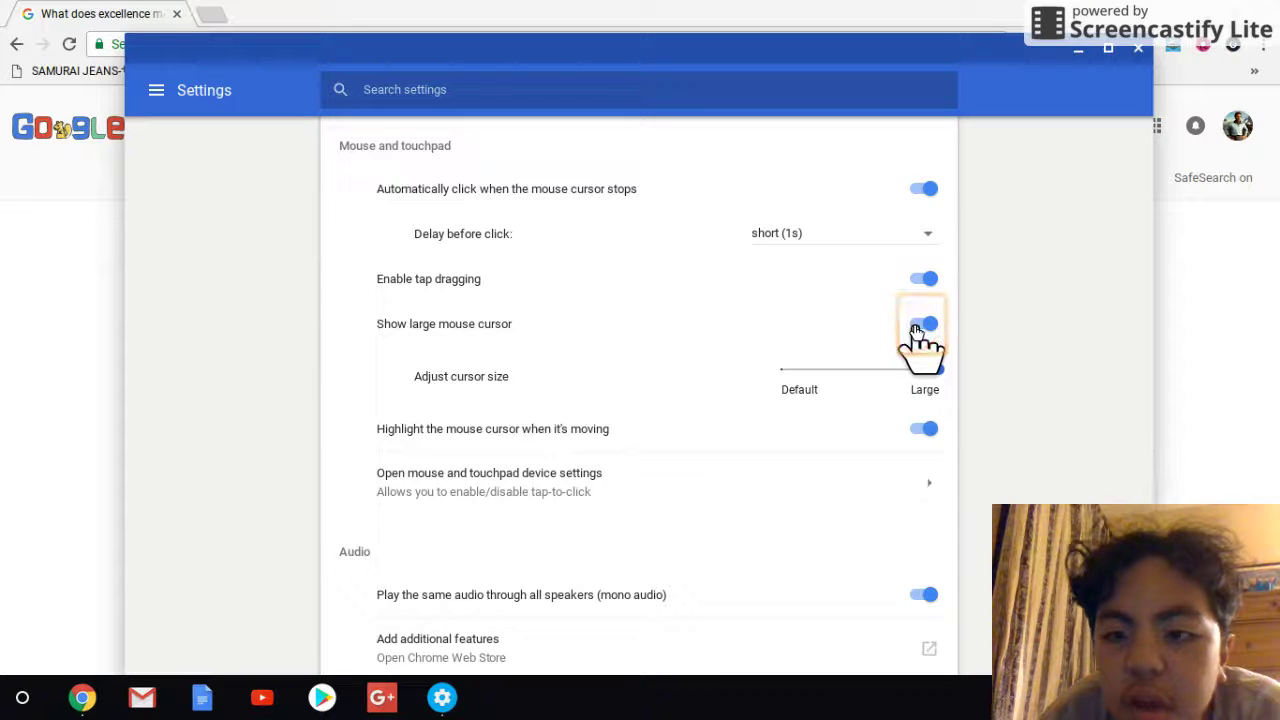
pyautogui.click(938, 372)
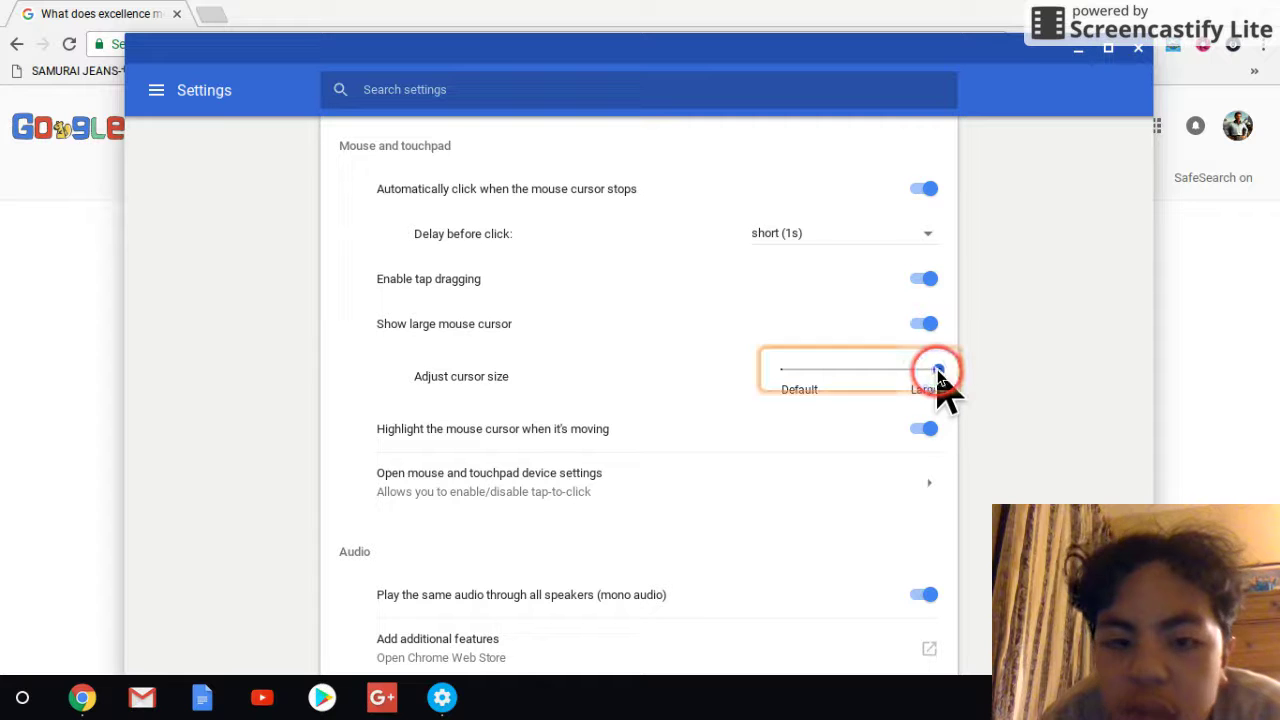
pyautogui.moveTo(933, 378); pyautogui.dragTo(800, 374)
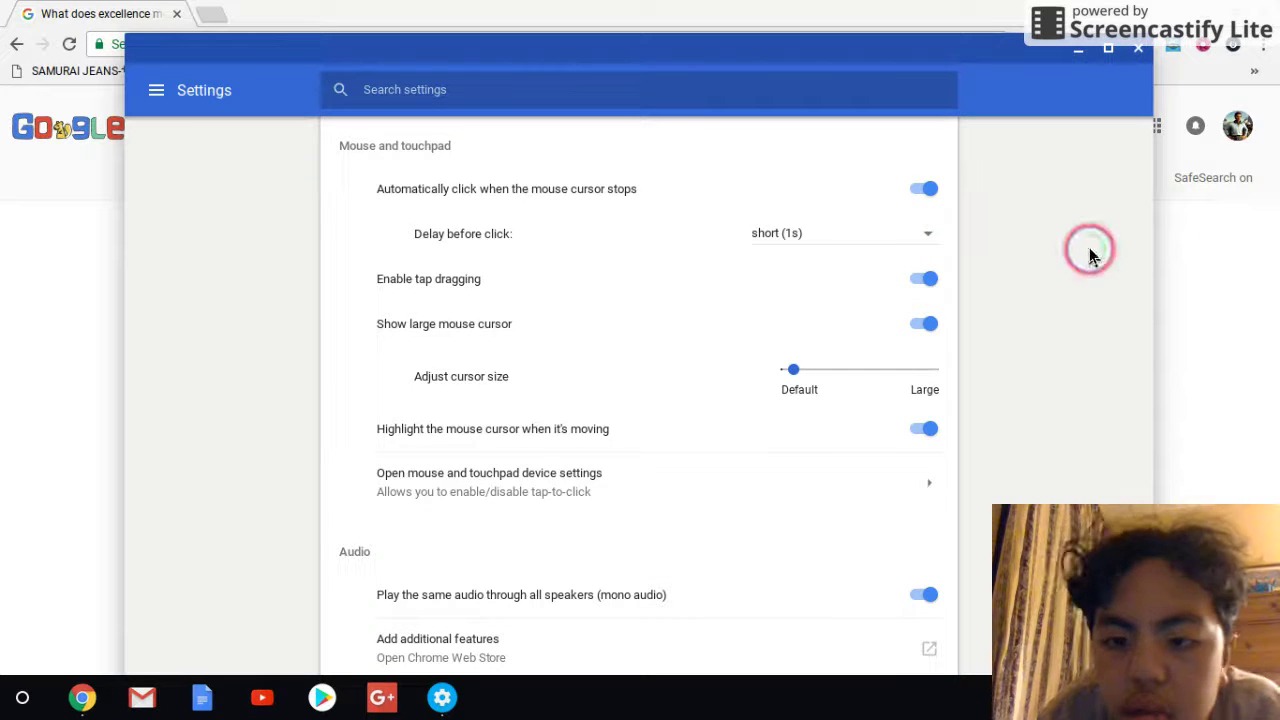
# - Open the Chrome Web Store's accessibility extensions through the option for adding additional features
pyautogui.scroll(-1, 1090, 255)
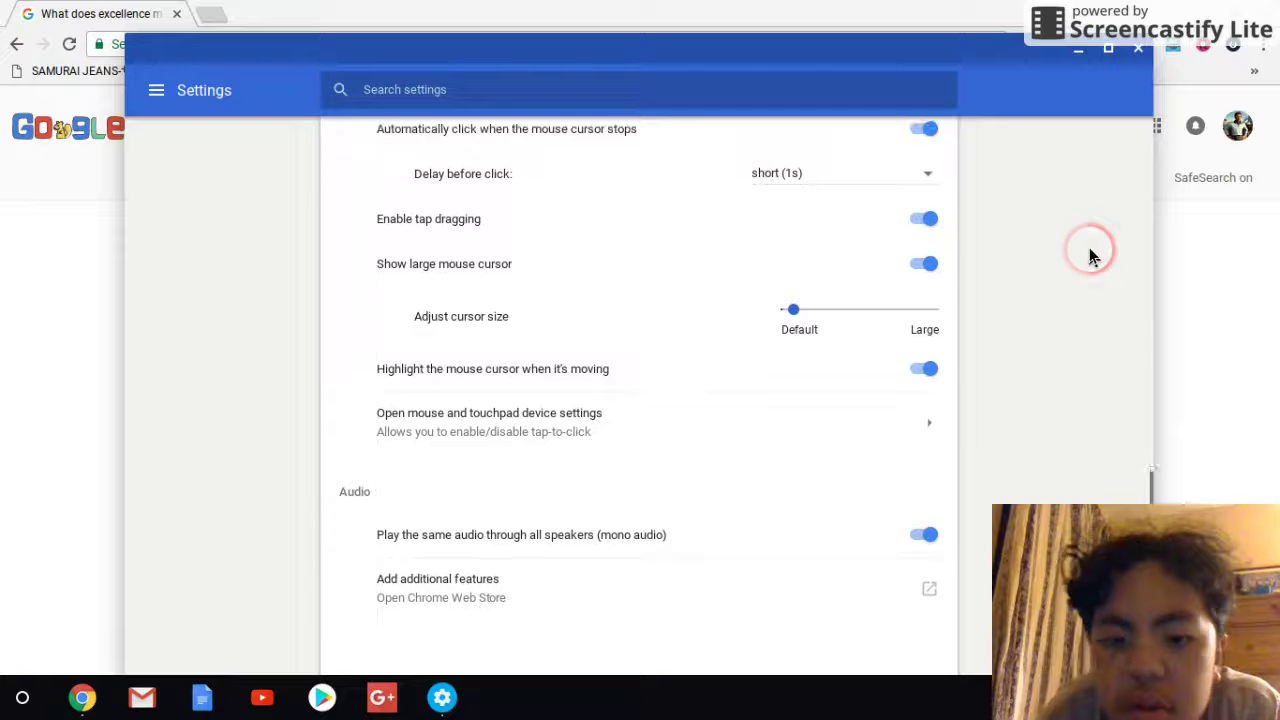
pyautogui.click(936, 589)
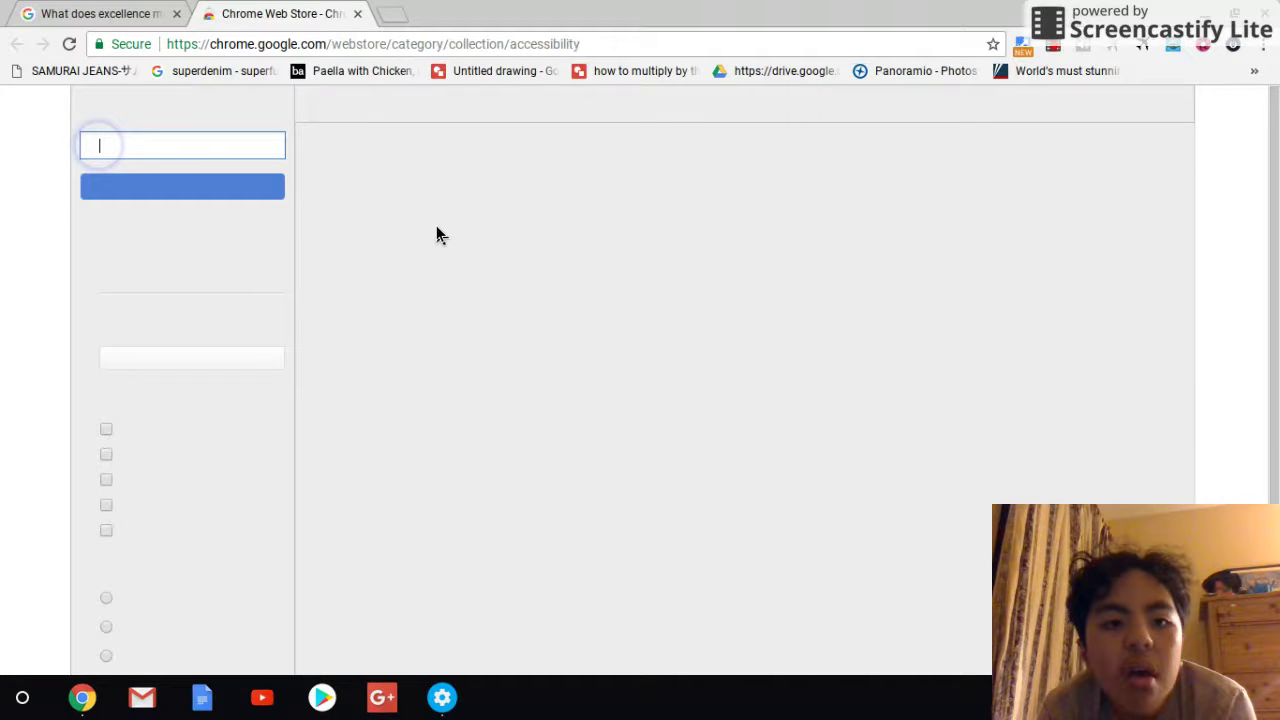
pyautogui.click(943, 390)
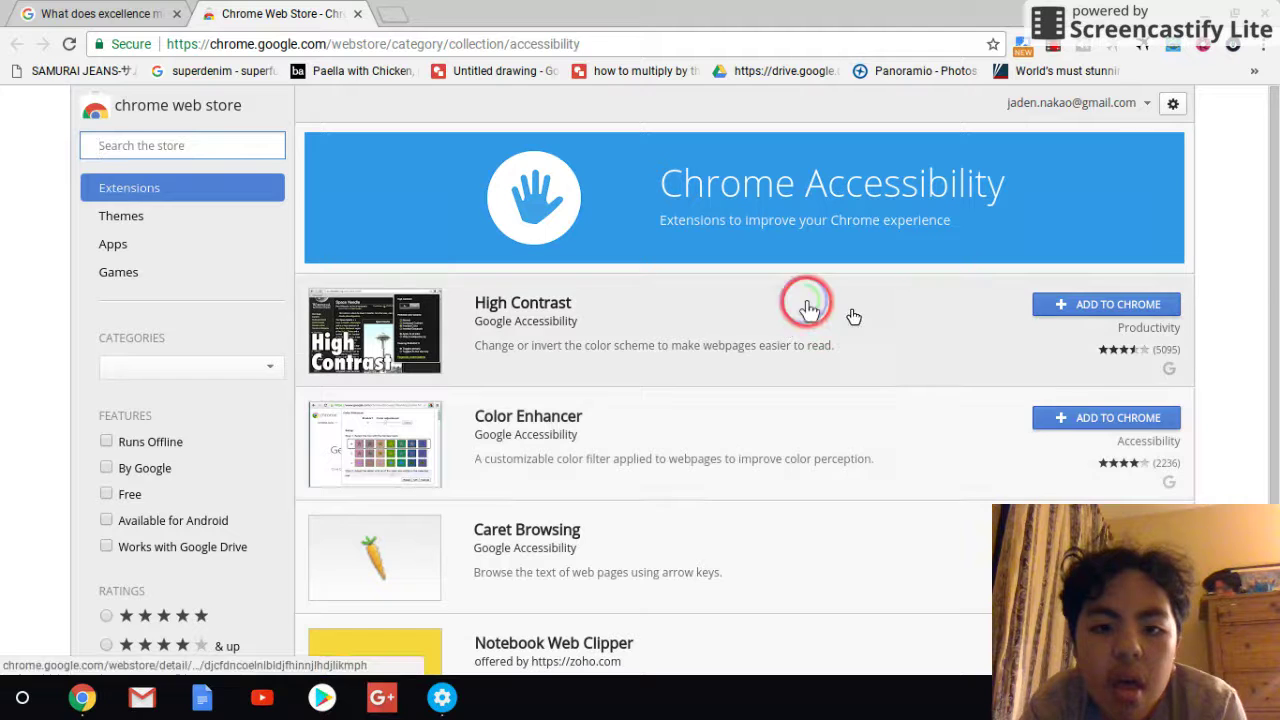
pyautogui.click(1272, 266)
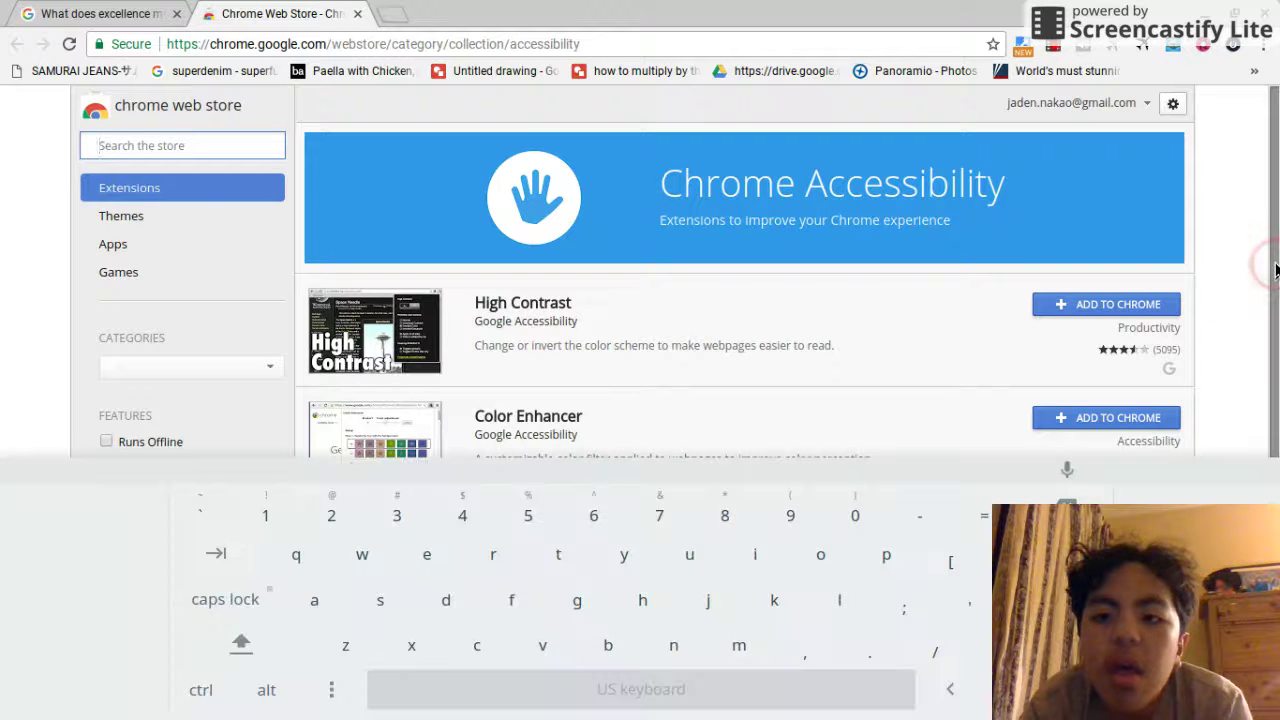
# - Hide the on-screen keyboard, look over the Chrome Web Store's accessibility extensions and close the store tab
pyautogui.click(1081, 689)
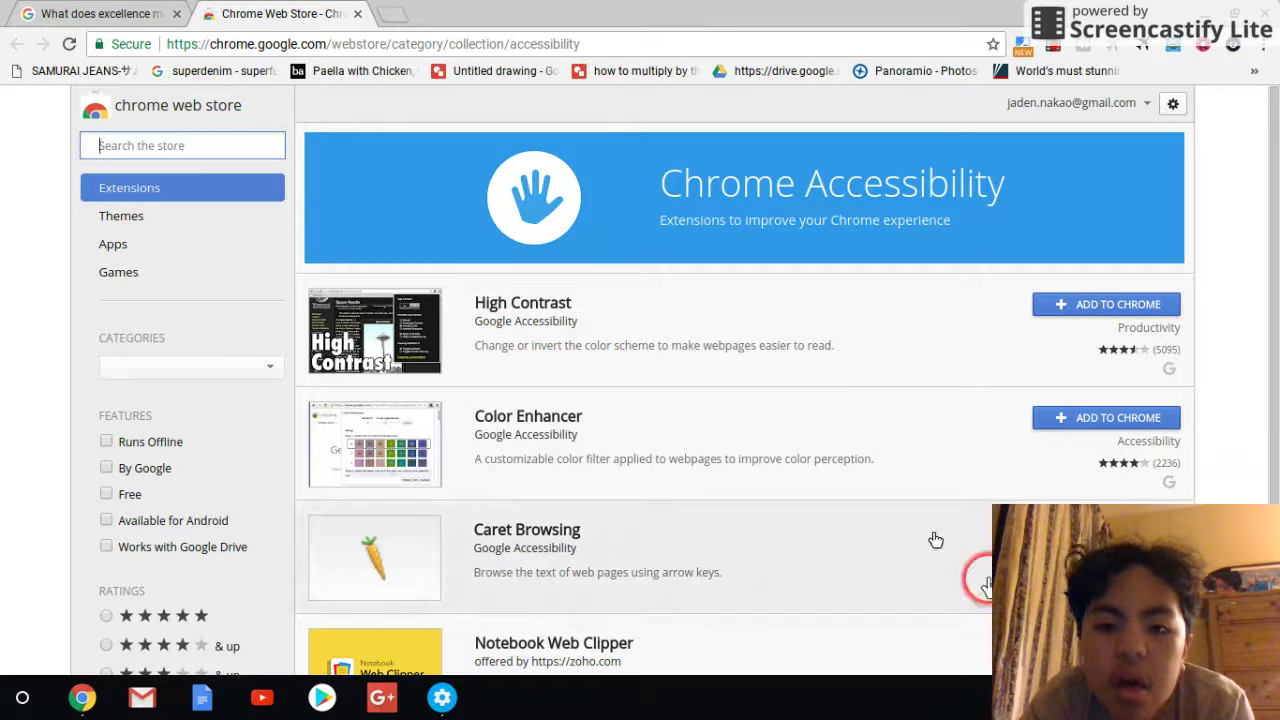
pyautogui.click(1276, 242)
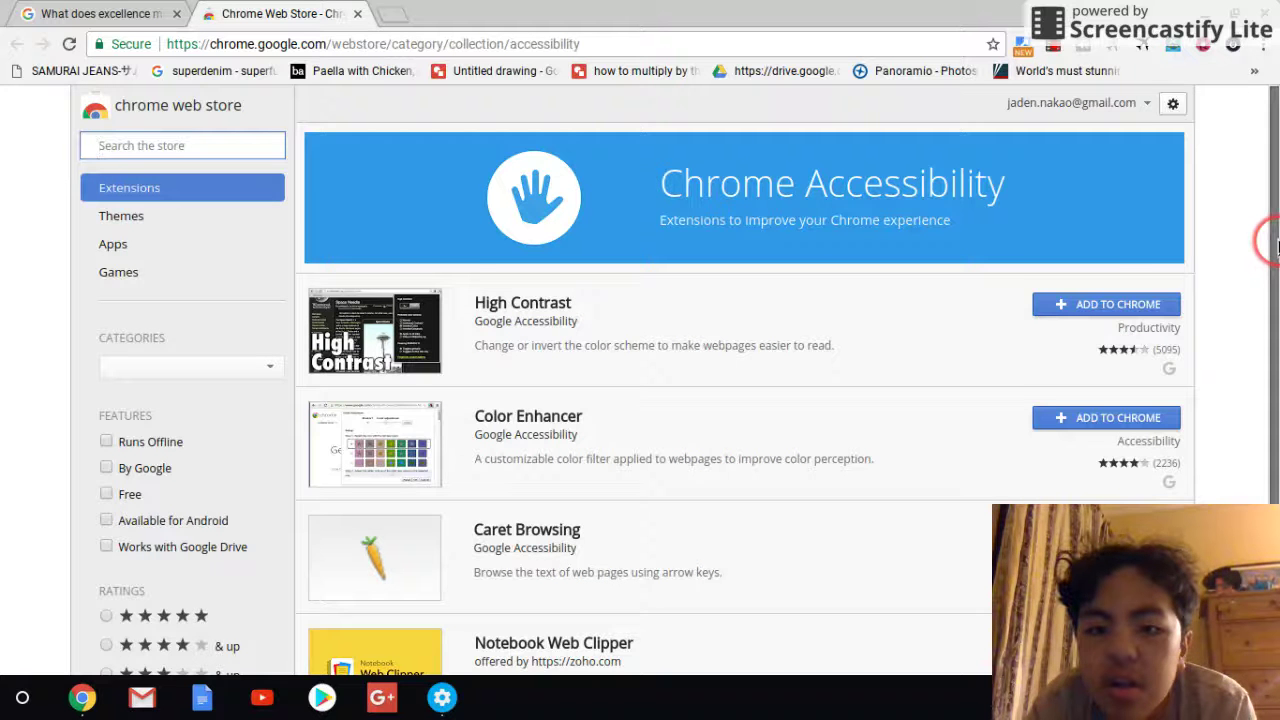
pyautogui.moveTo(1276, 244)
pyautogui.mouseDown()
pyautogui.moveTo(1276, 420)
pyautogui.moveTo(1276, 243)
pyautogui.mouseUp()
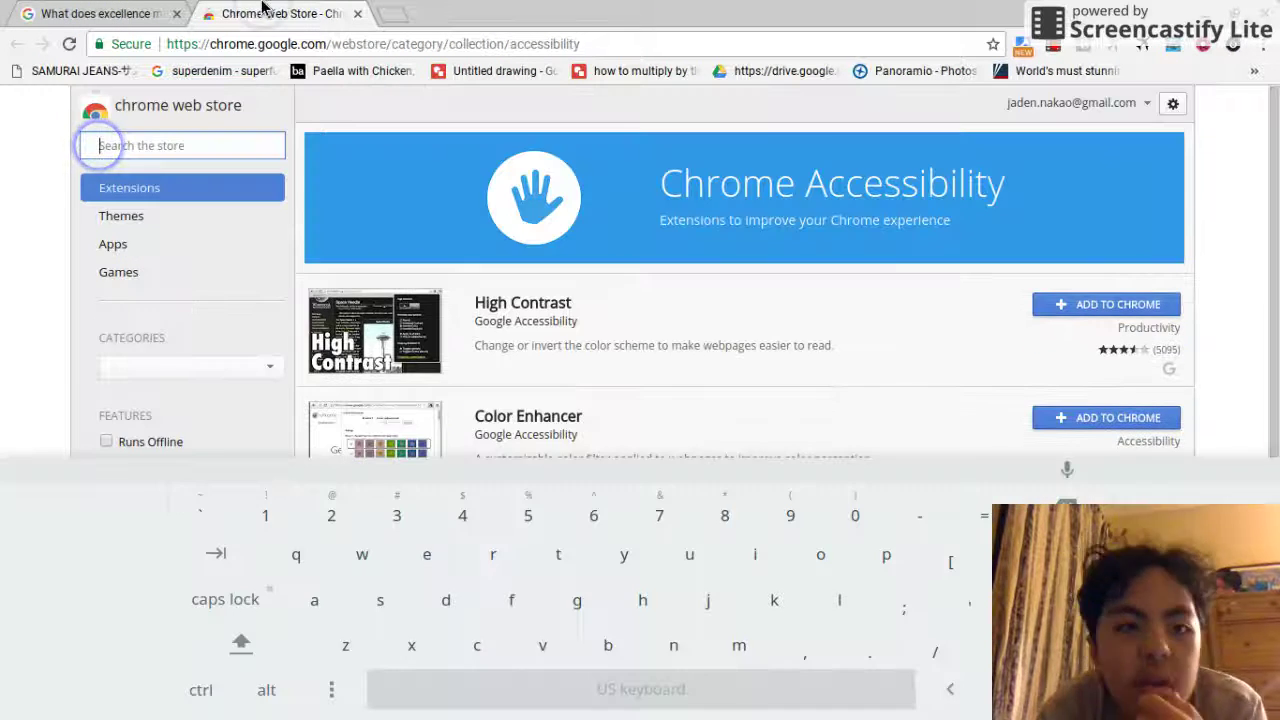
pyautogui.click(85, 25)
pyautogui.click(104, 27)
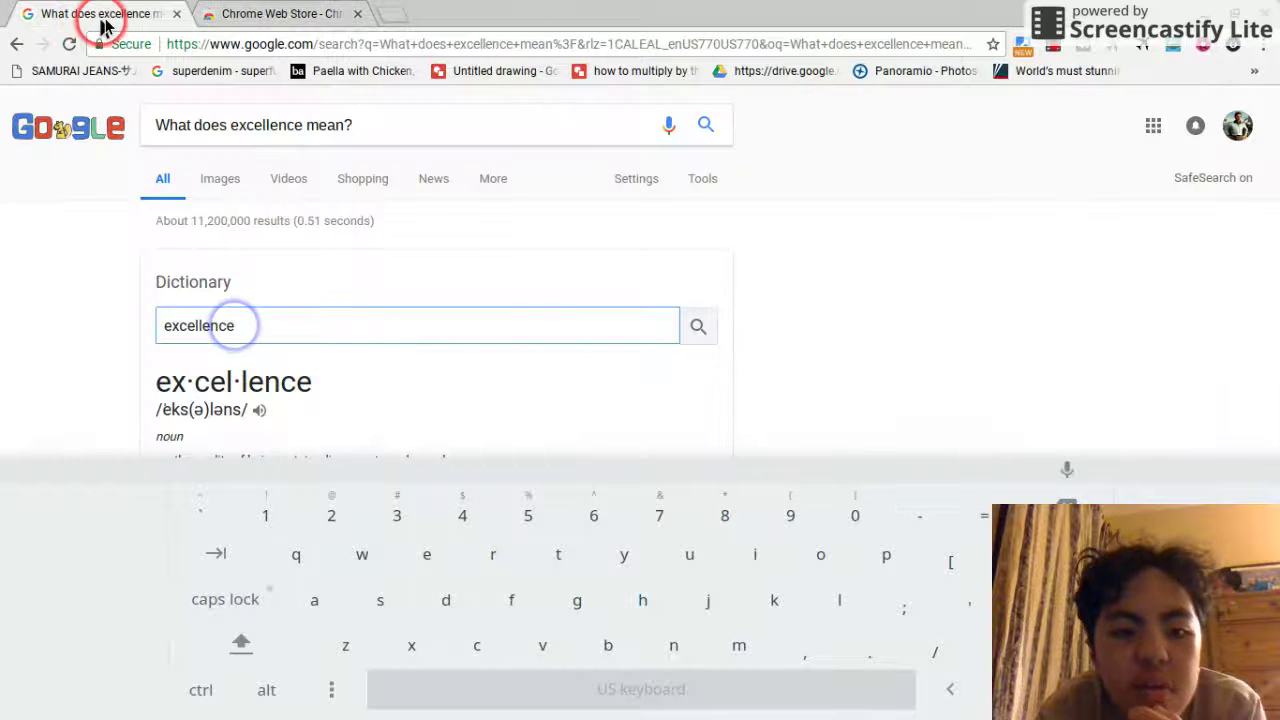
pyautogui.click(362, 12)
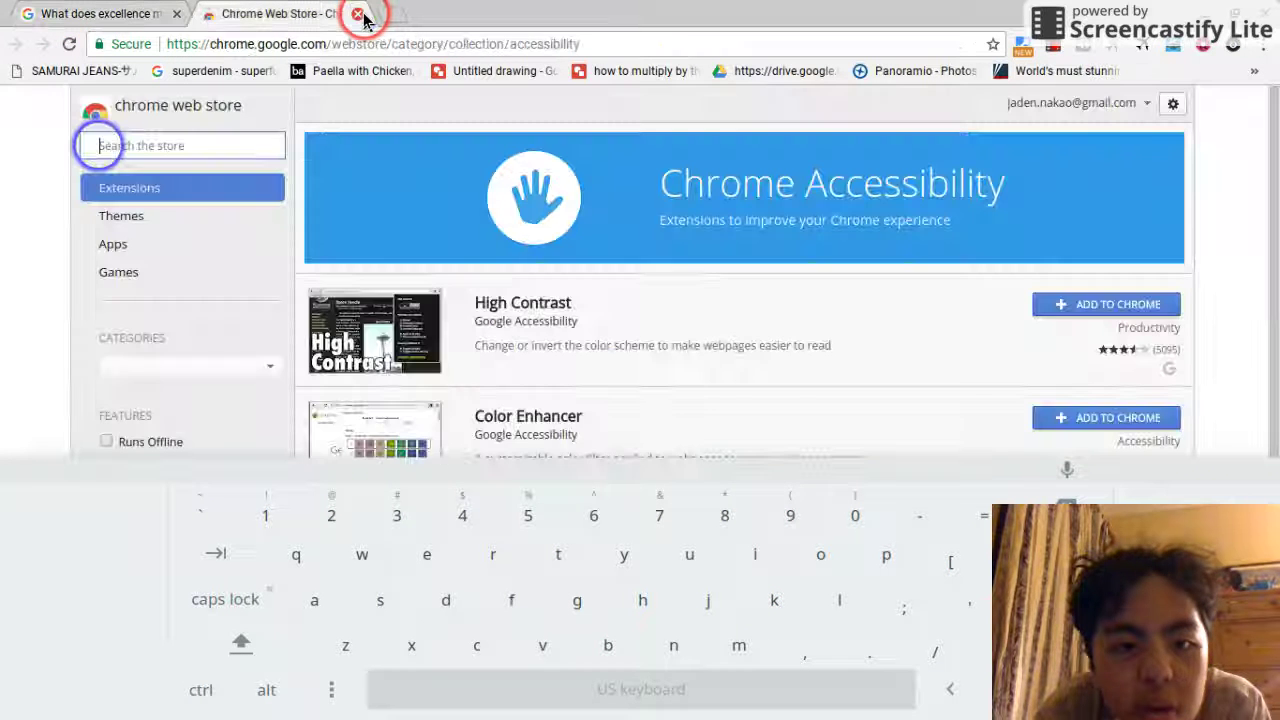
pyautogui.click(358, 14)
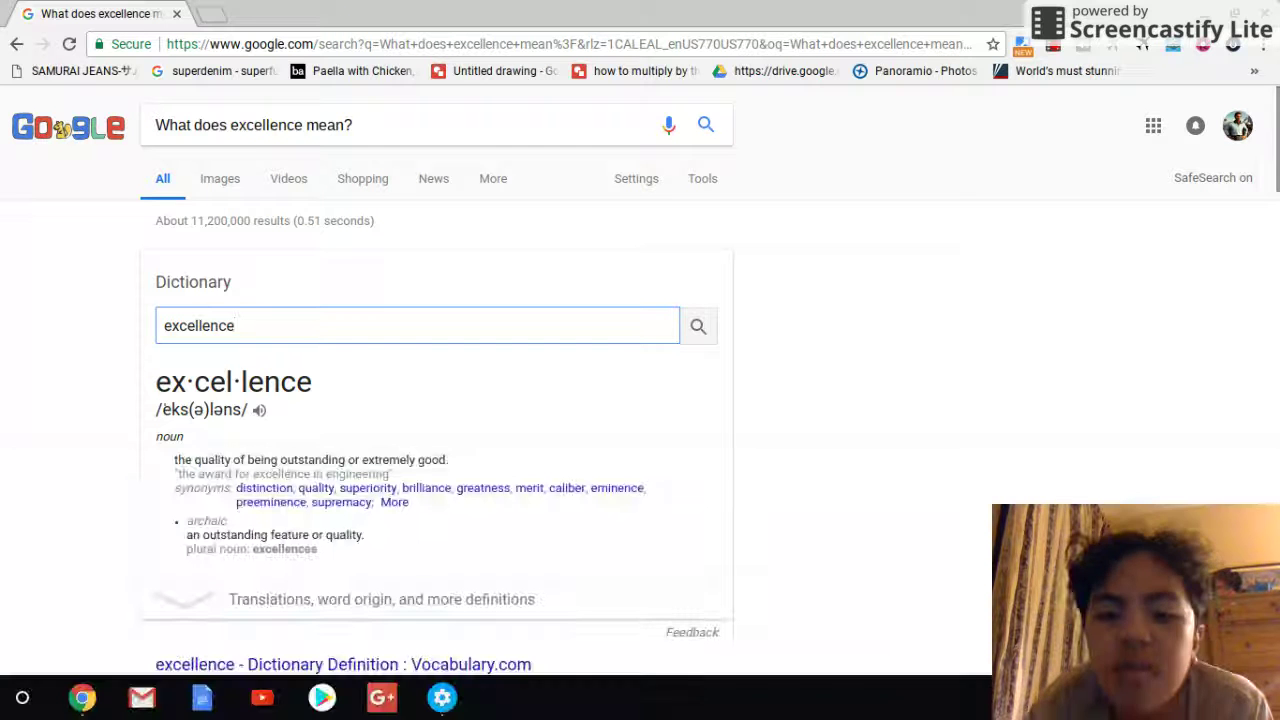
# - Review which accessibility features are turned on in the system menu's Accessibility list, and close the list
pyautogui.click(443, 697)
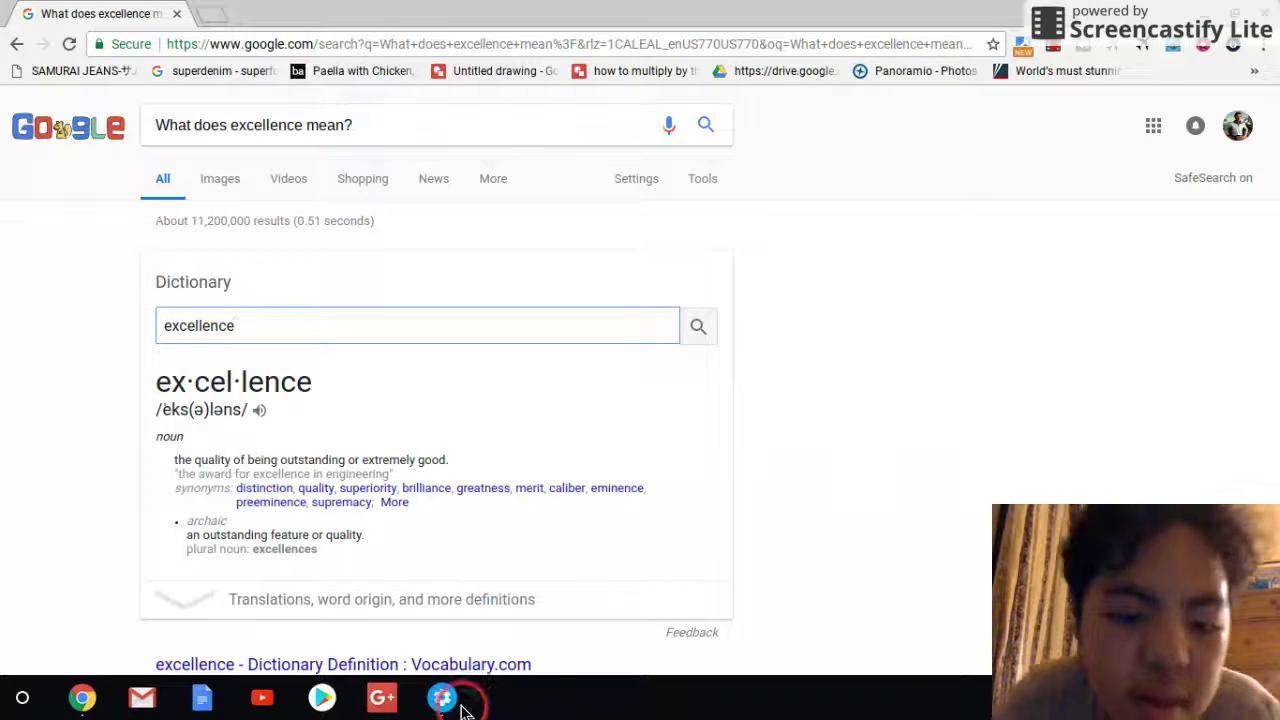
pyautogui.click(463, 706)
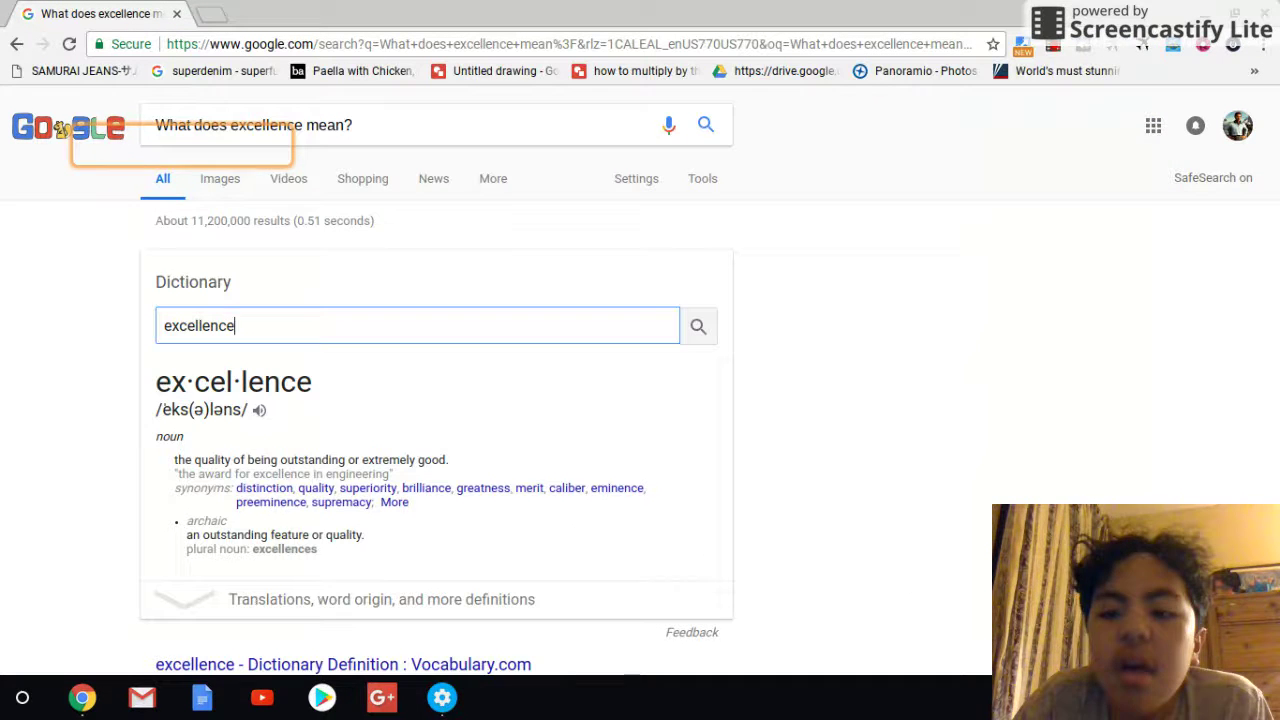
pyautogui.click(1200, 697)
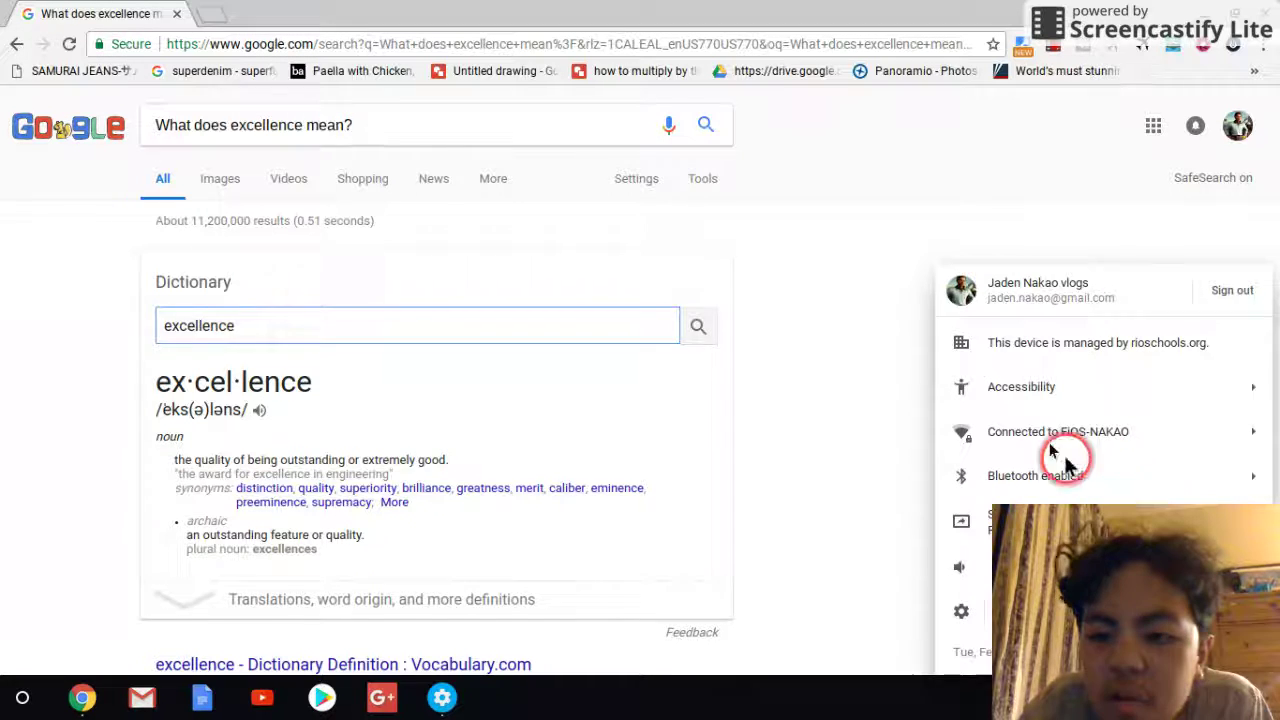
pyautogui.click(1027, 404)
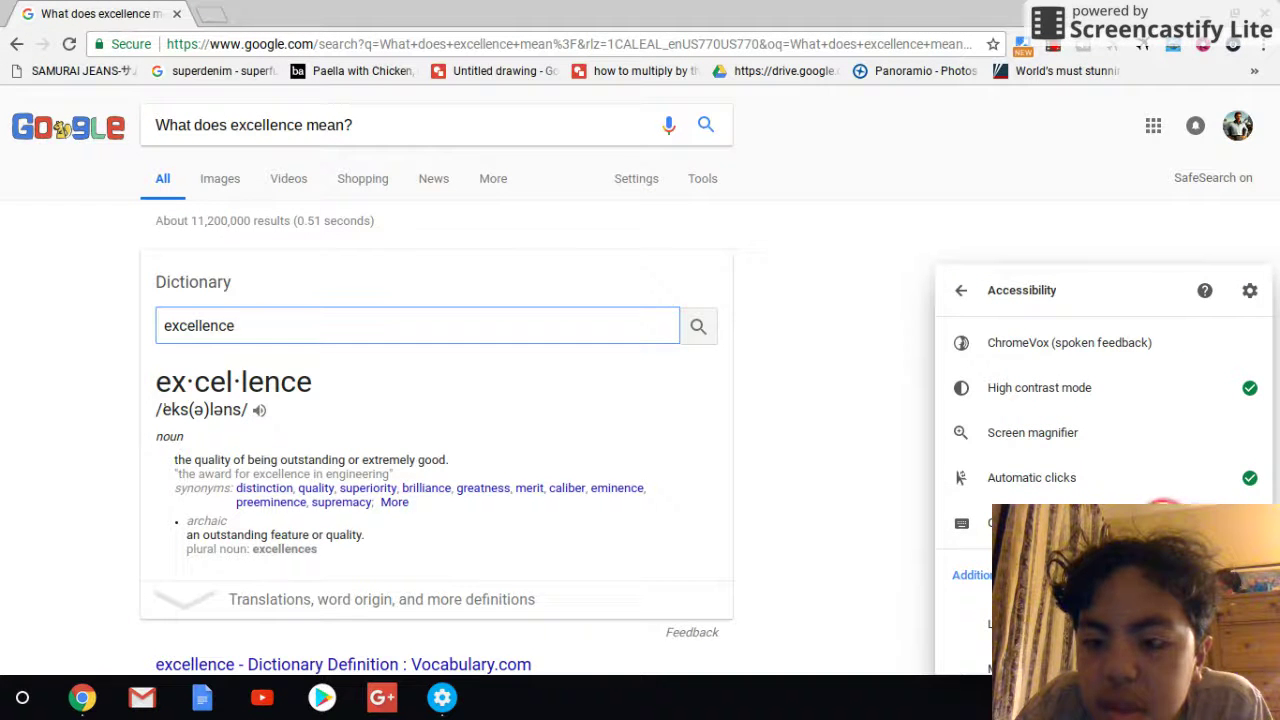
pyautogui.click(880, 237)
# - Clear the whole query from the Google search box
pyautogui.click(405, 130)
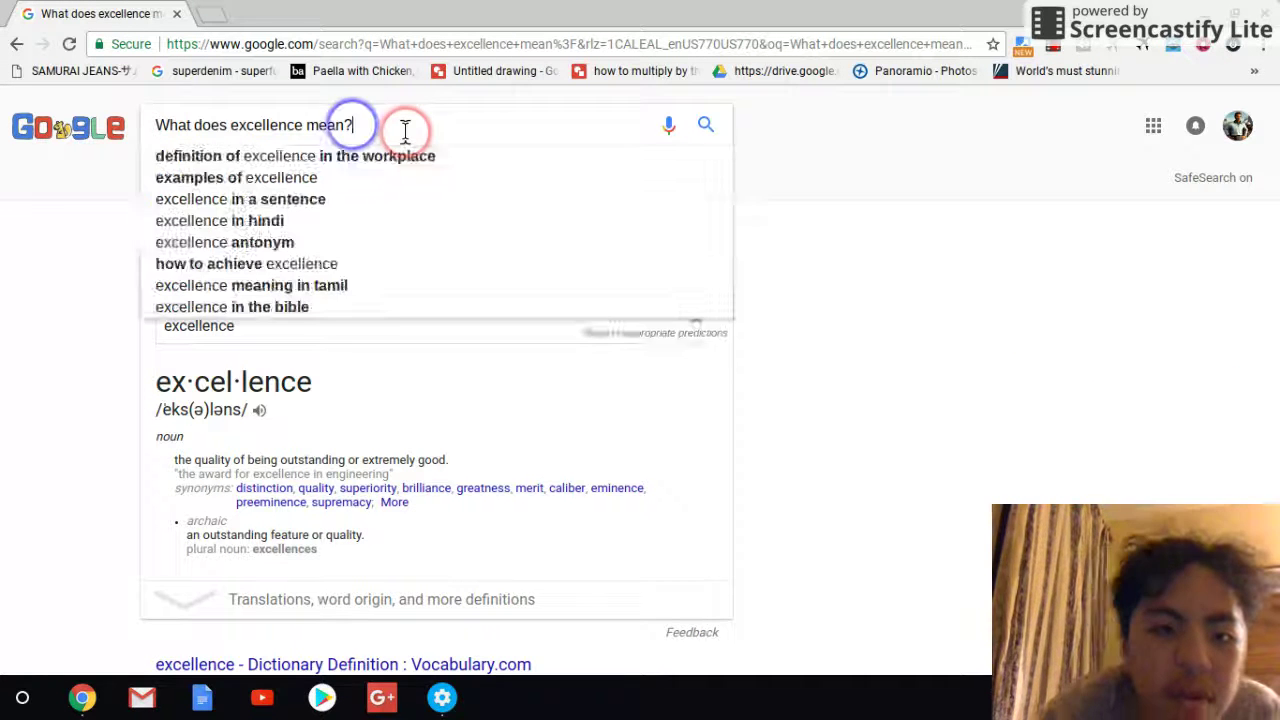
pyautogui.press('BackSpace')
pyautogui.press('BackSpace')
pyautogui.press('BackSpace')
pyautogui.press('BackSpace')
pyautogui.press('BackSpace')
pyautogui.press('BackSpace')
pyautogui.press('BackSpace')
pyautogui.press('BackSpace')
pyautogui.press('BackSpace')
pyautogui.press('BackSpace')
pyautogui.press('BackSpace')
pyautogui.press('BackSpace')
pyautogui.press('BackSpace')
pyautogui.press('BackSpace')
pyautogui.press('BackSpace')
pyautogui.press('BackSpace')
pyautogui.press('BackSpace')
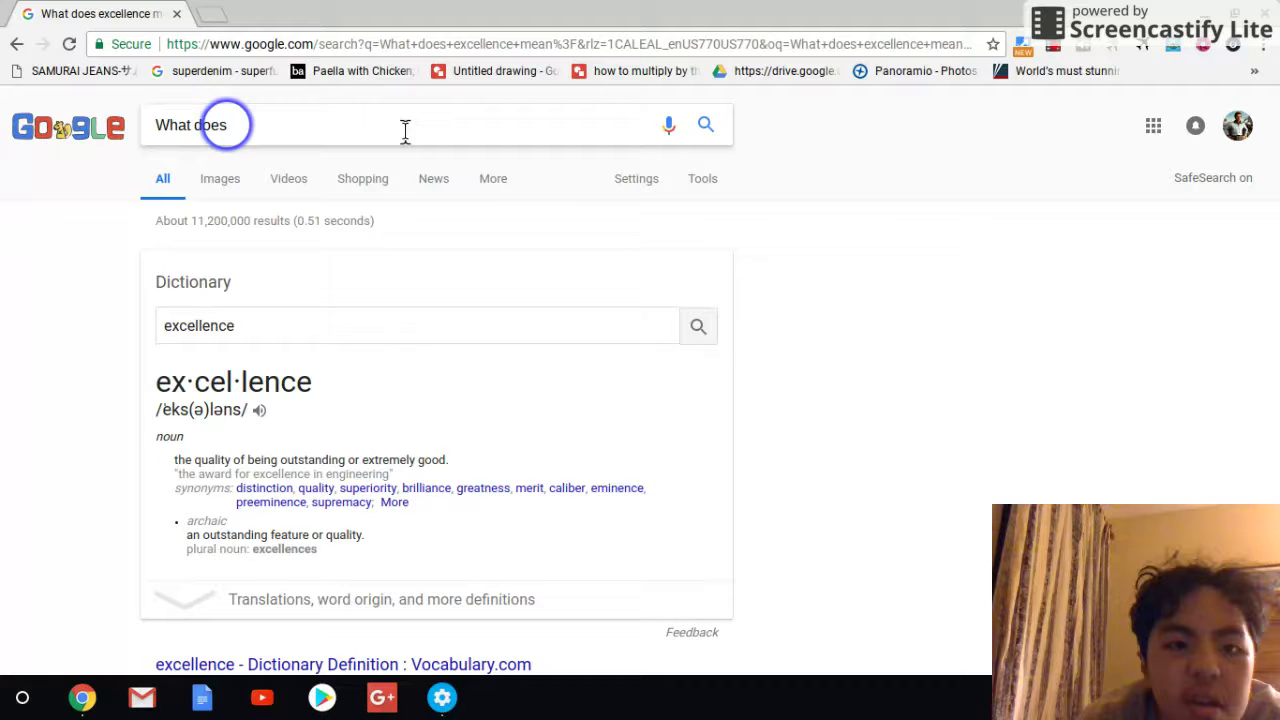
pyautogui.press('BackSpace')
pyautogui.press('BackSpace')
pyautogui.press('BackSpace')
pyautogui.press('BackSpace')
pyautogui.press('BackSpace')
pyautogui.press('BackSpace')
pyautogui.press('BackSpace')
pyautogui.press('BackSpace')
pyautogui.press('BackSpace')
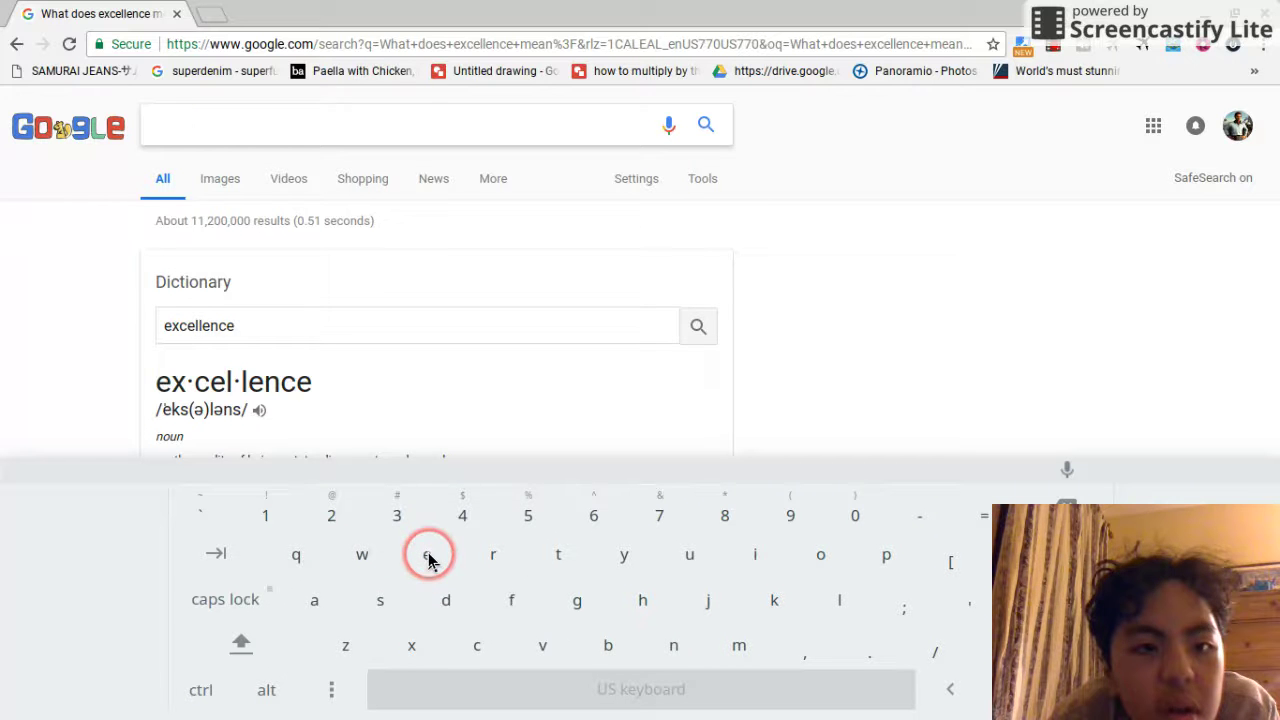
# - Try entering the letter e in the search box with the on-screen keyboard, delete it and hide the keyboard
pyautogui.click(428, 557)
pyautogui.press('BackSpace')
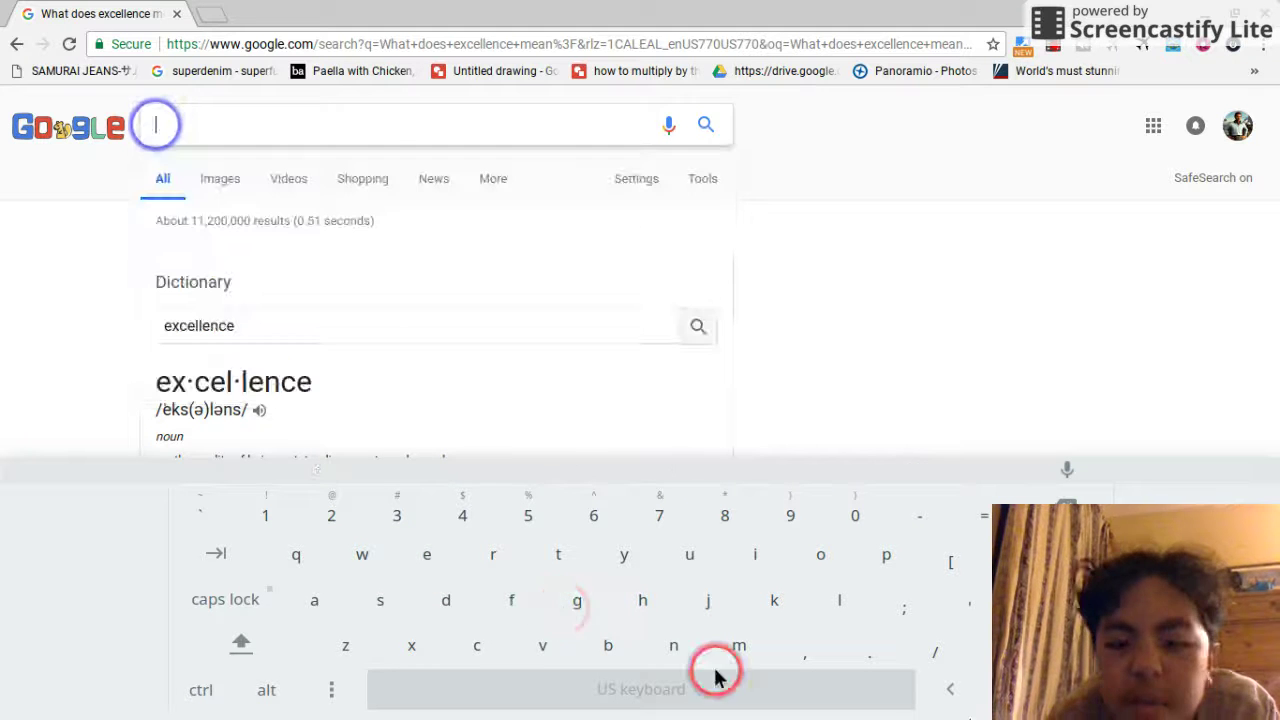
pyautogui.click(1078, 689)
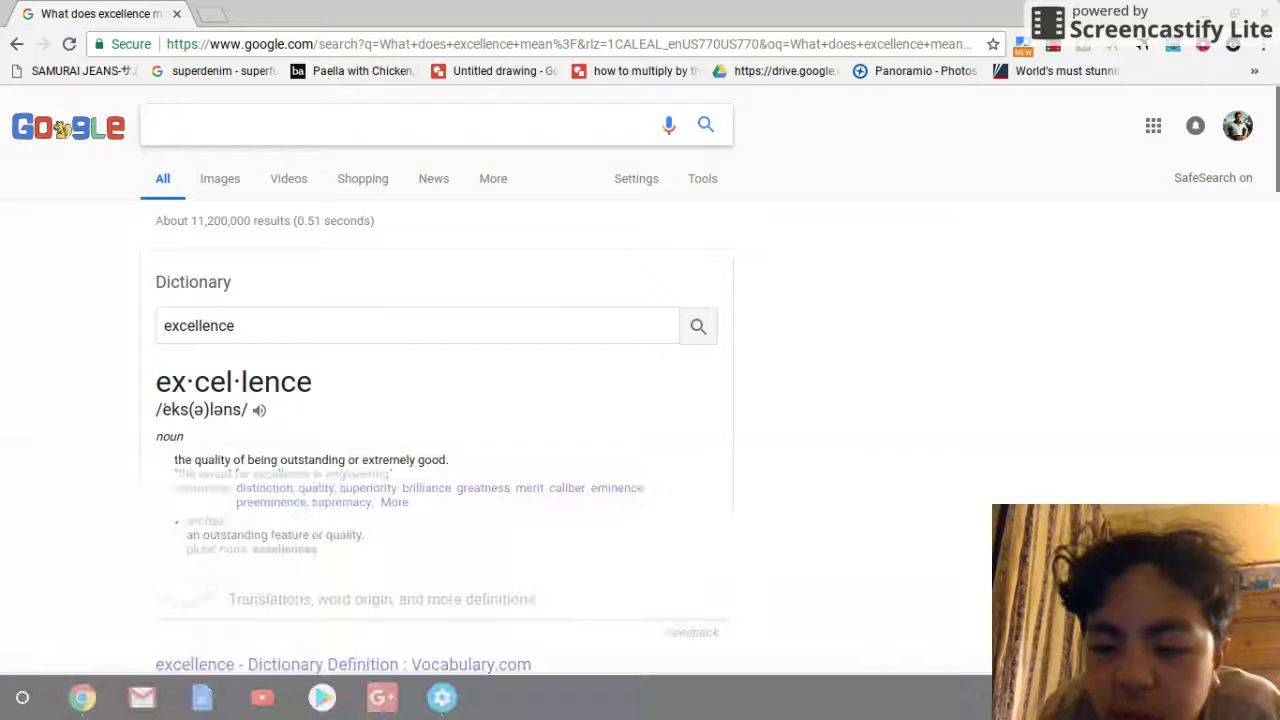
# - Turn off automatic clicks in the system menu's Accessibility list and close the list
pyautogui.hotkey('alt', 'shift', 's')
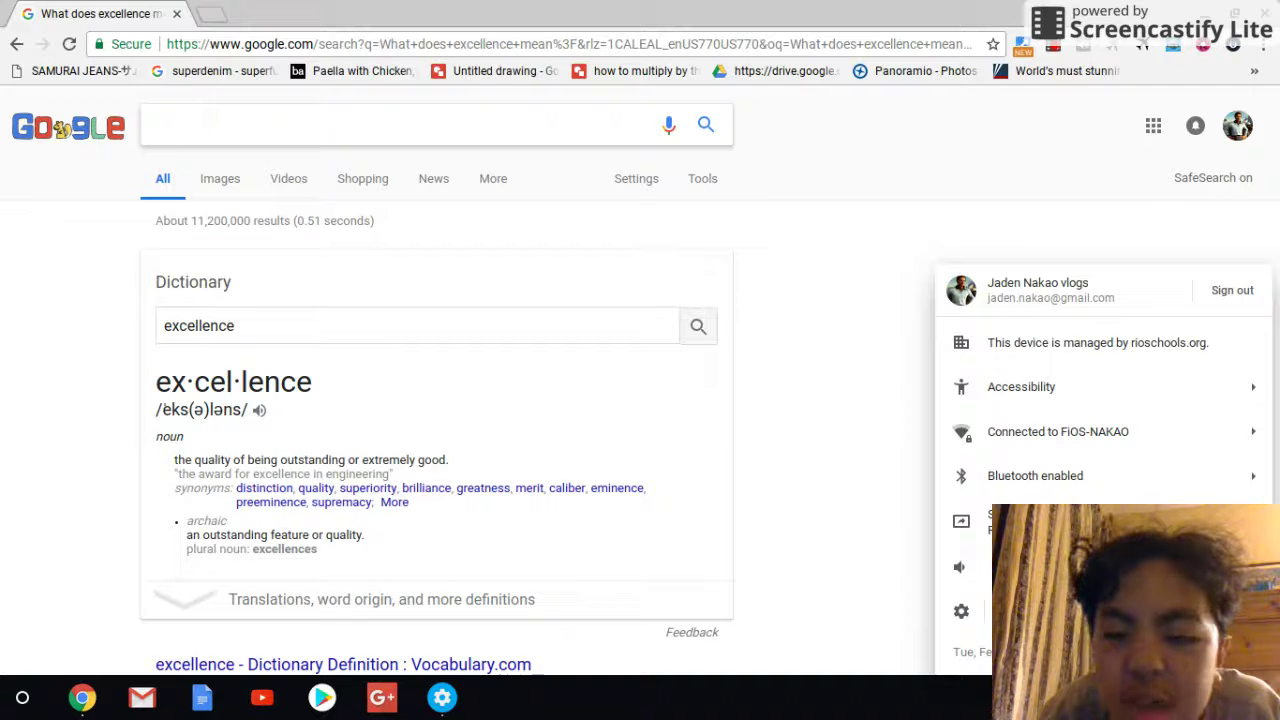
pyautogui.click(1025, 392)
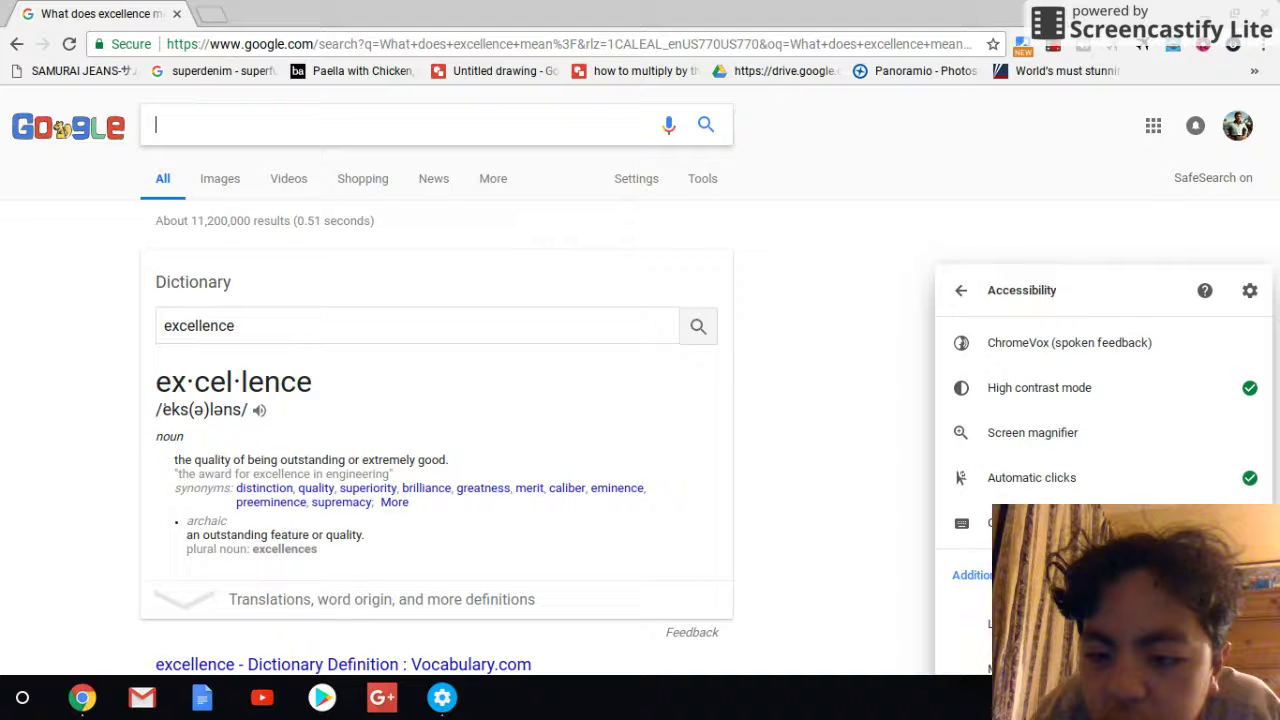
pyautogui.click(1109, 491)
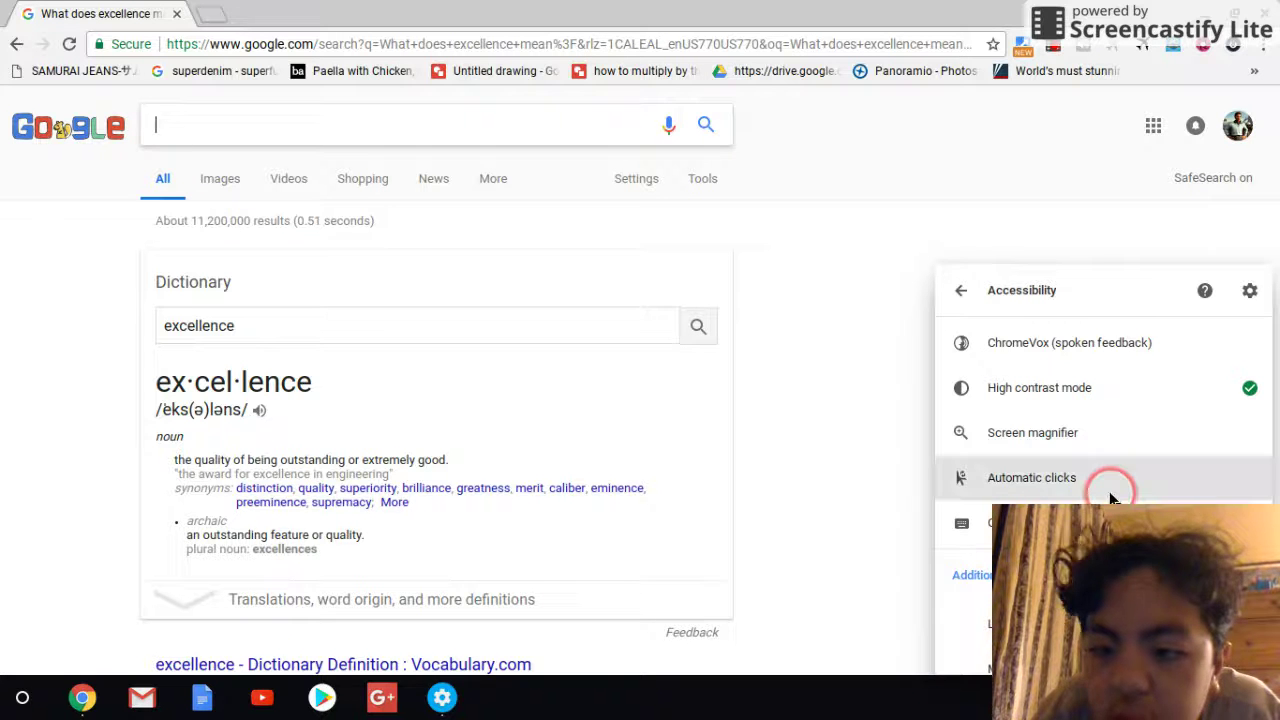
pyautogui.click(749, 256)
# - Enter "right" followed by a space in the Google search box with the on-screen keyboard
pyautogui.click(232, 123)
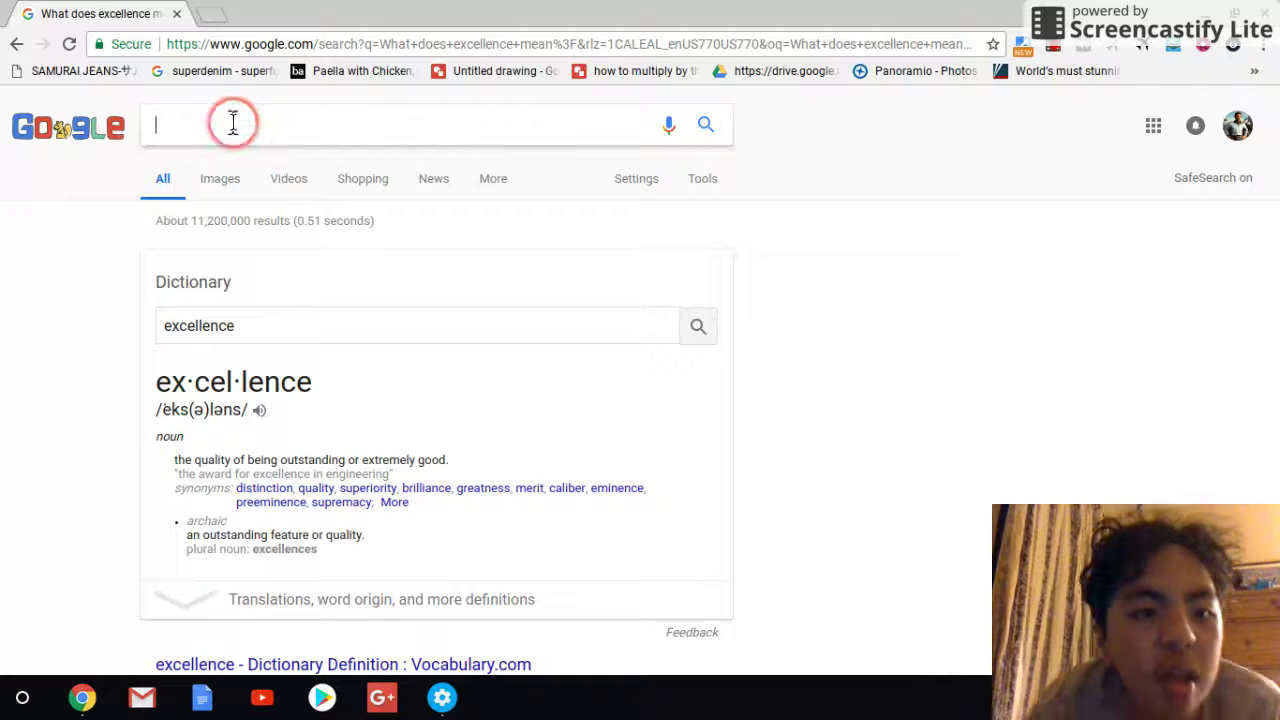
pyautogui.click(233, 122)
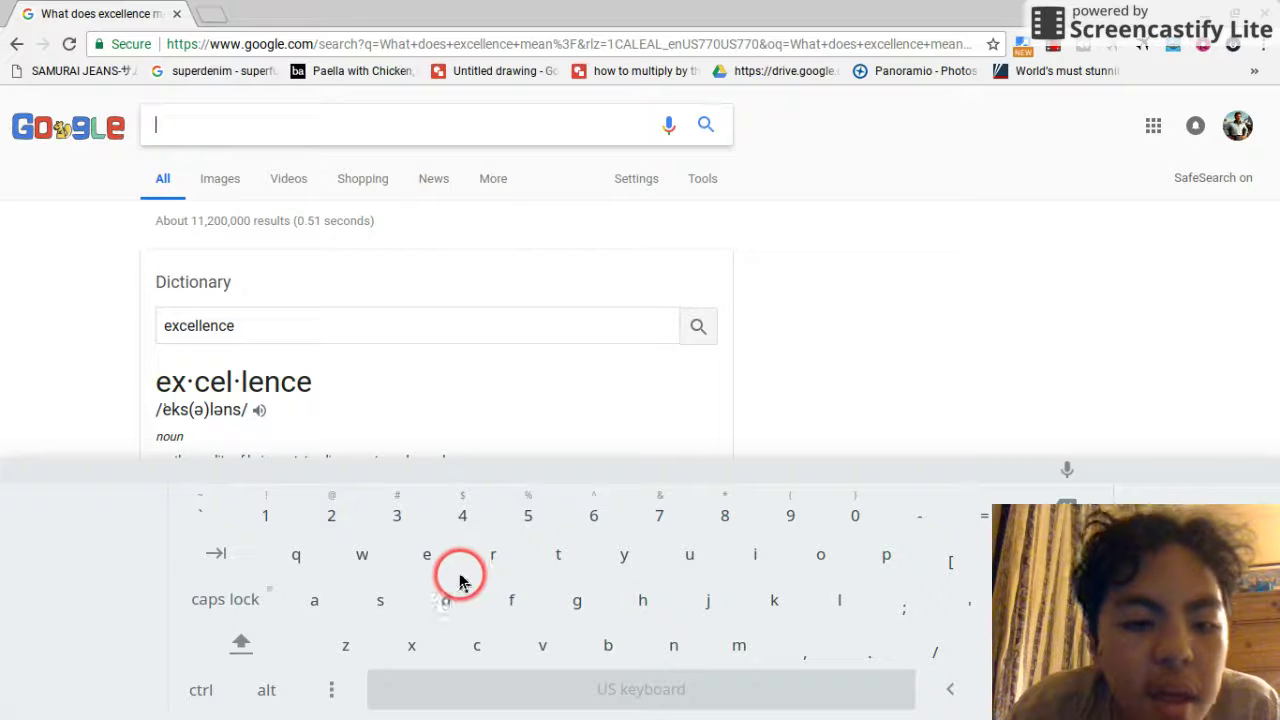
pyautogui.click(478, 560)
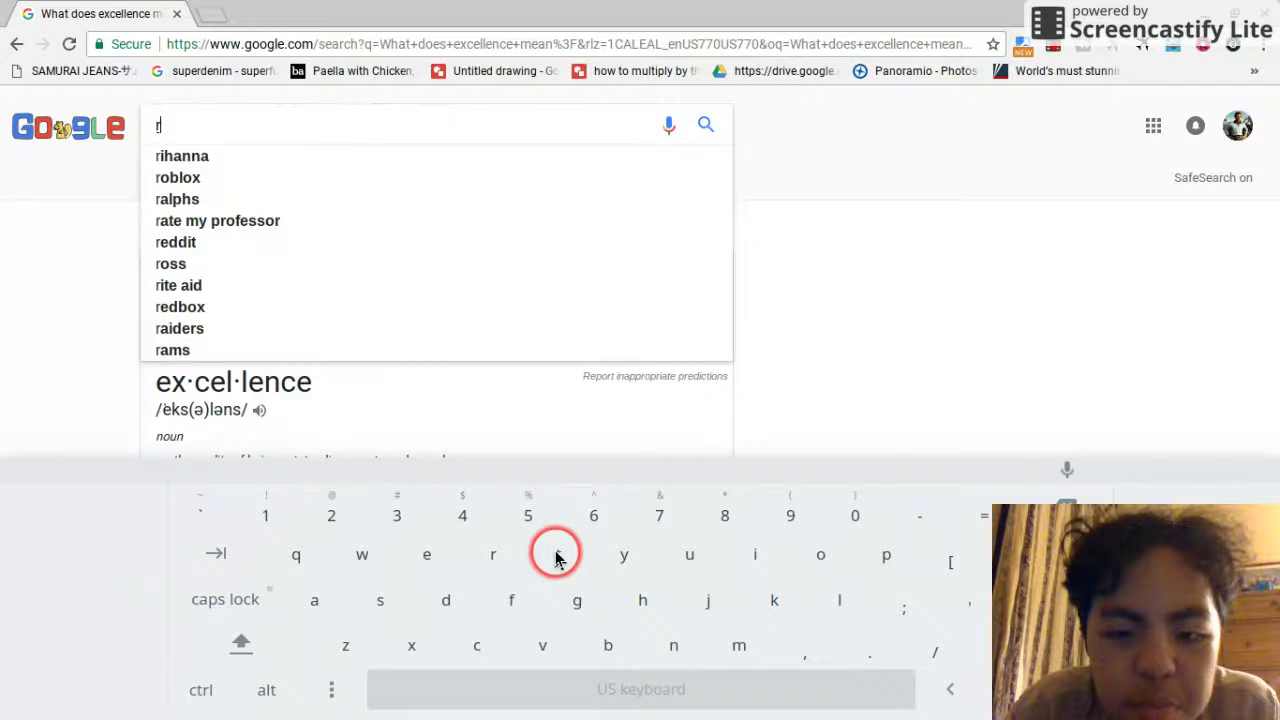
pyautogui.click(750, 568)
pyautogui.click(576, 602)
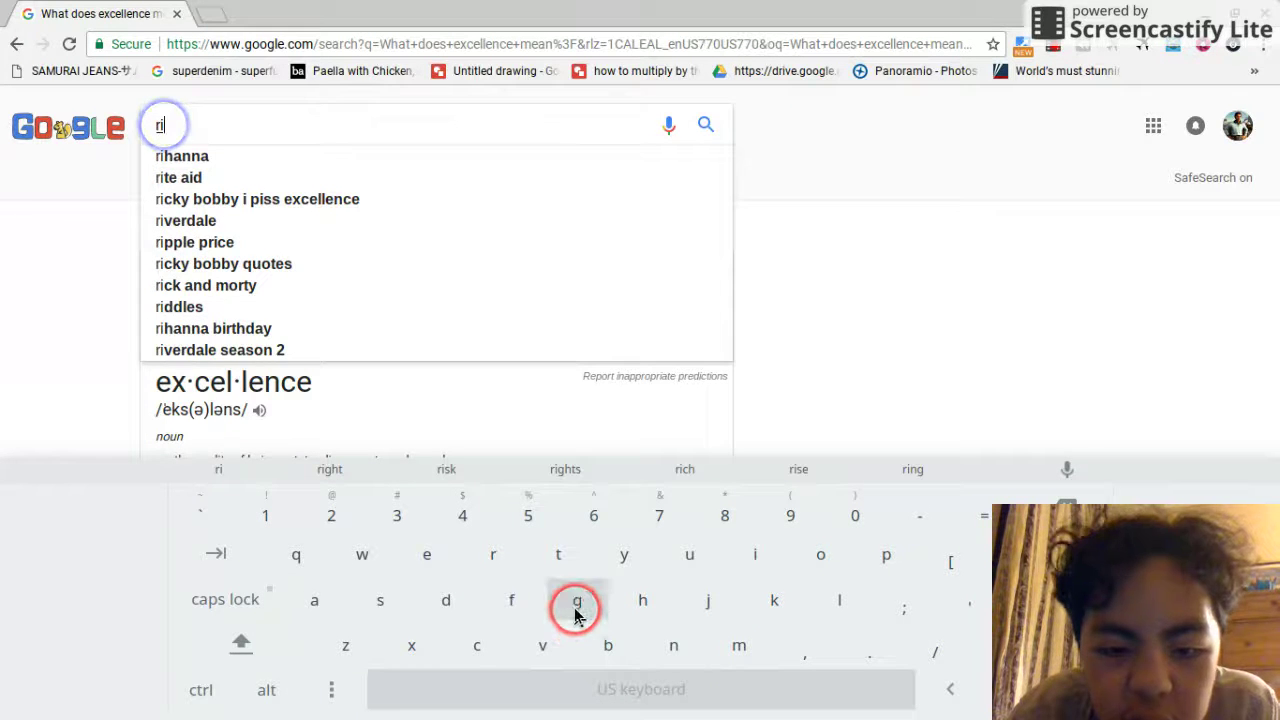
pyautogui.click(657, 610)
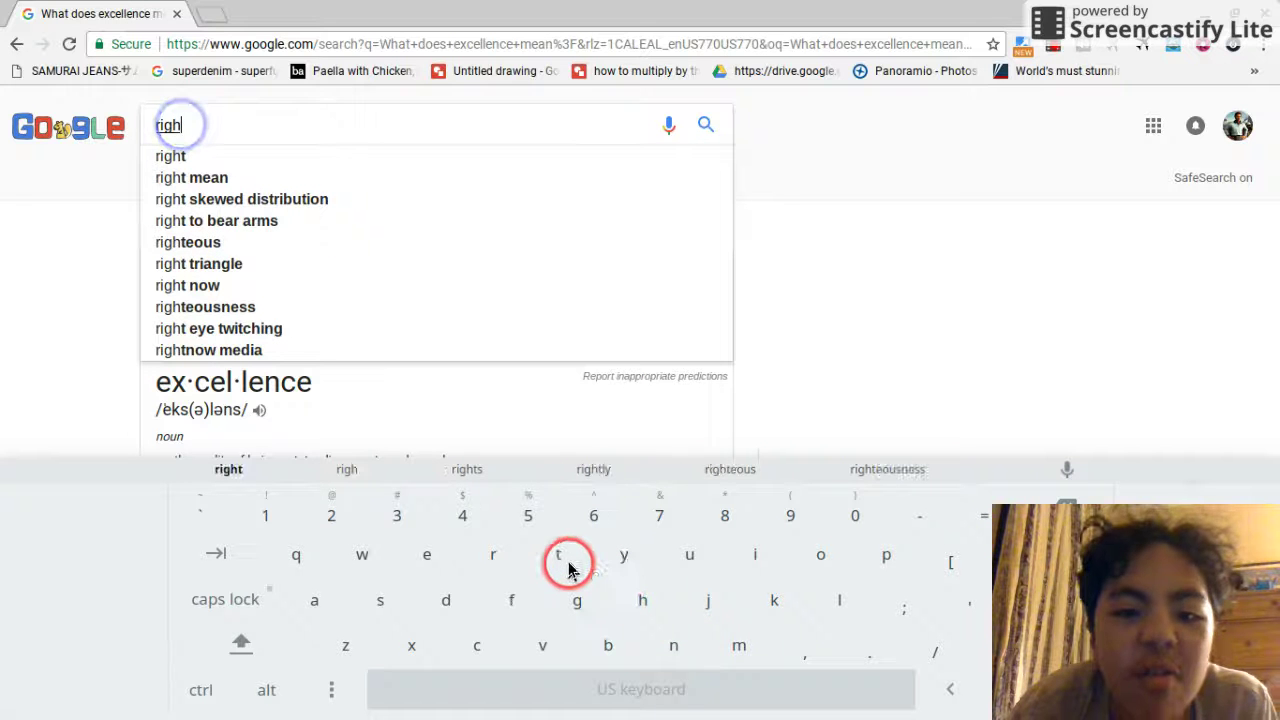
pyautogui.click(567, 568)
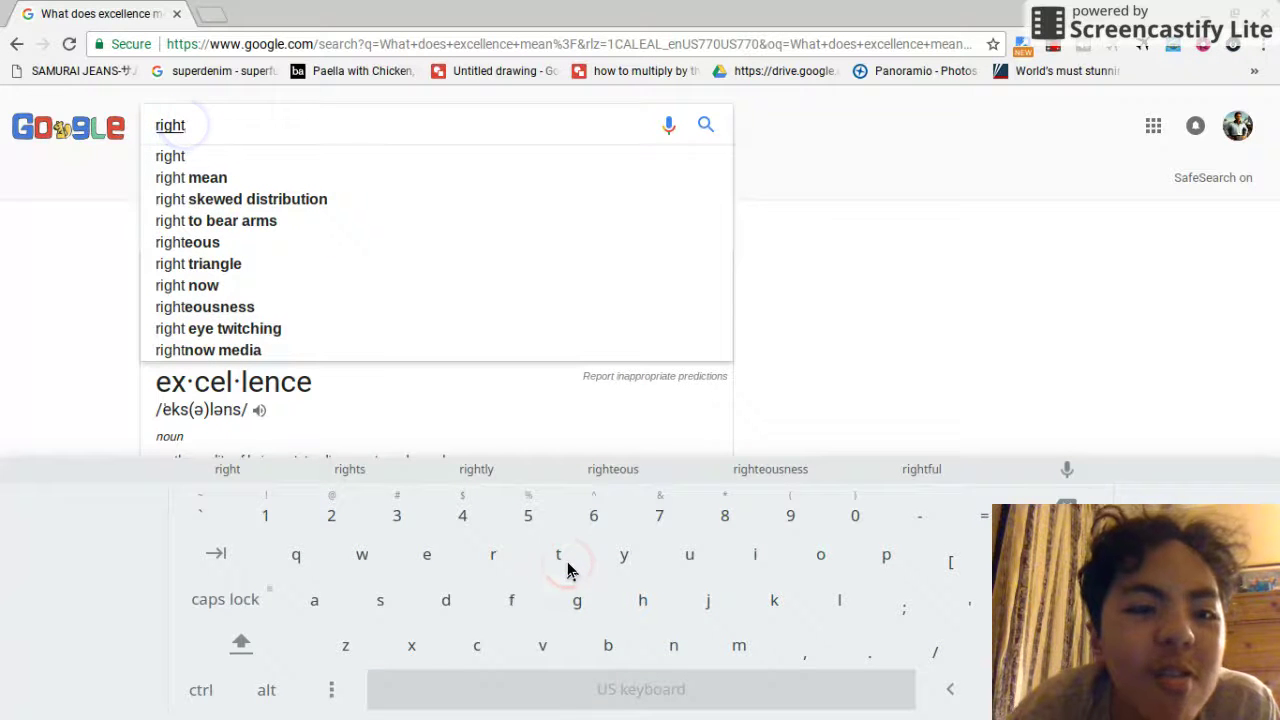
pyautogui.click(600, 708)
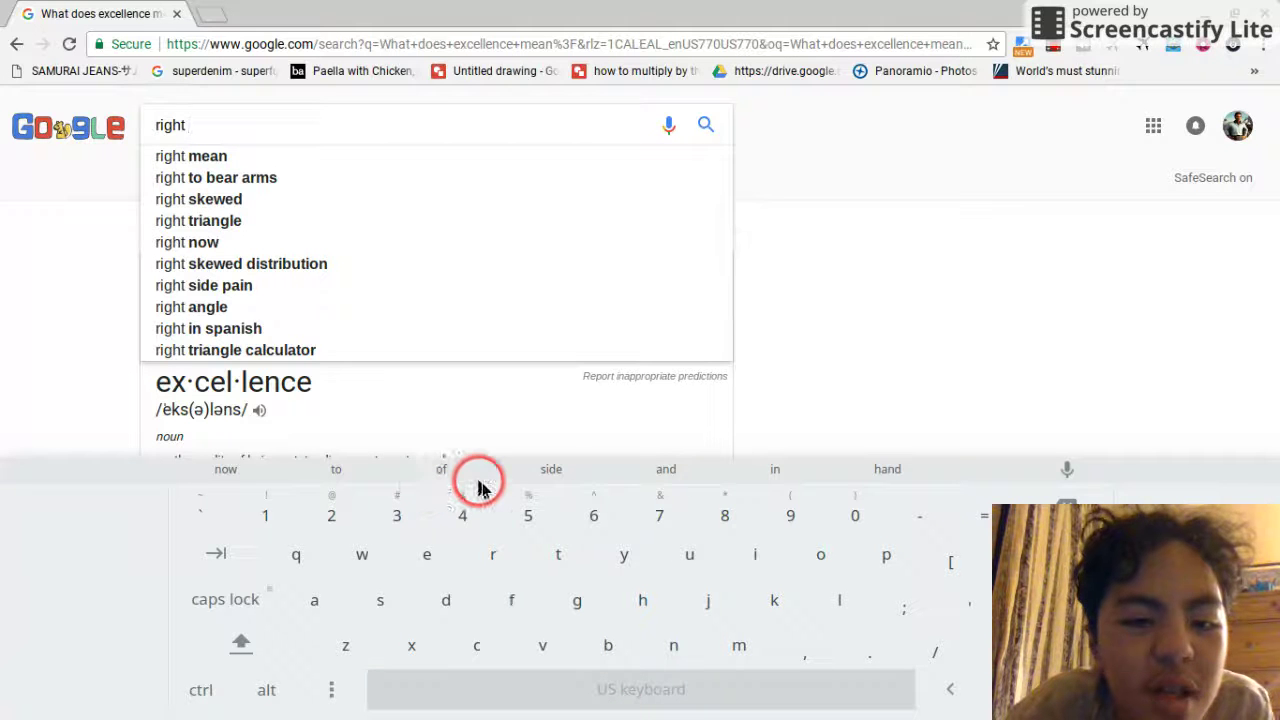
# - Try adding the letter t after "right" with the on-screen keyboard, delete it and dismiss the search suggestions
pyautogui.click(553, 560)
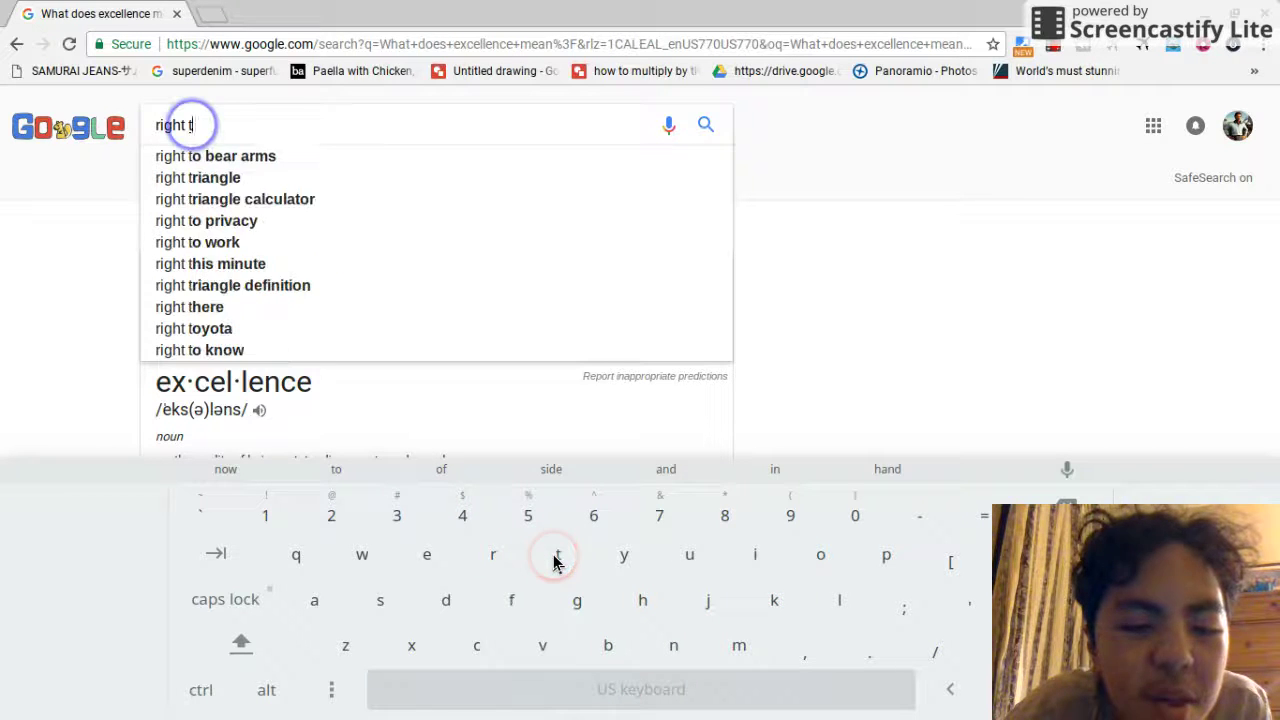
pyautogui.press('BackSpace')
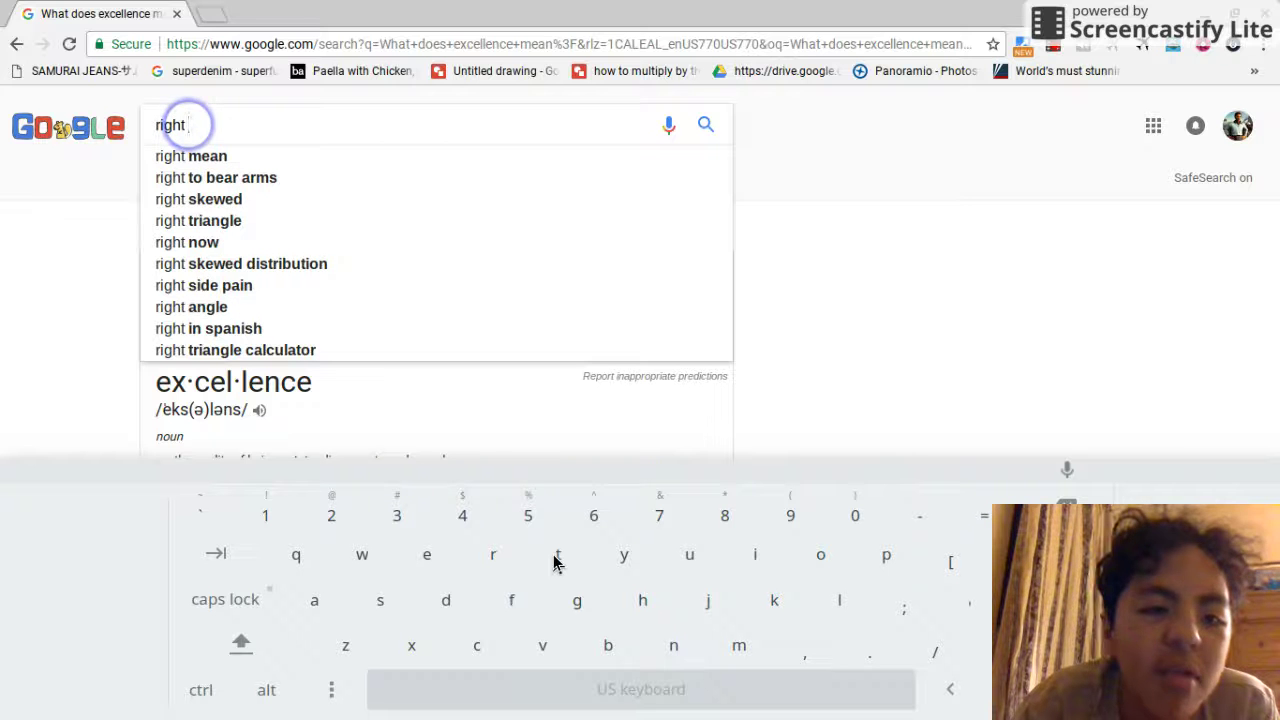
pyautogui.click(557, 558)
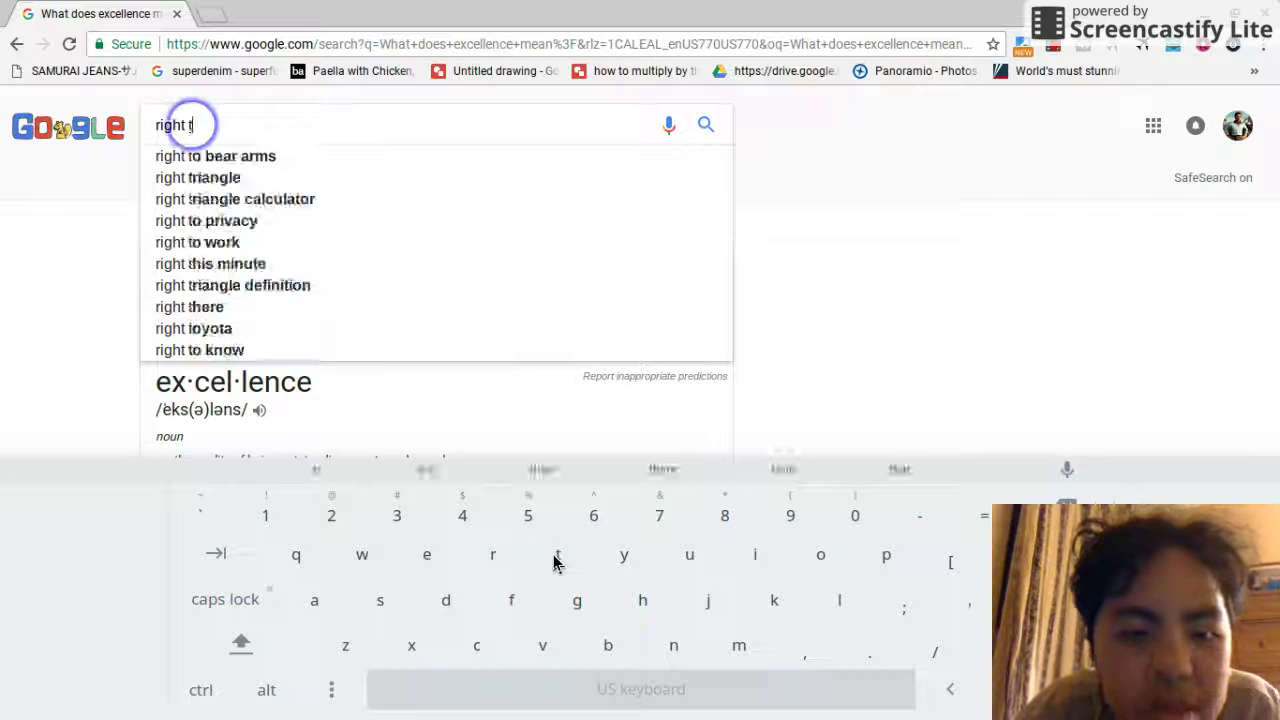
pyautogui.press('BackSpace')
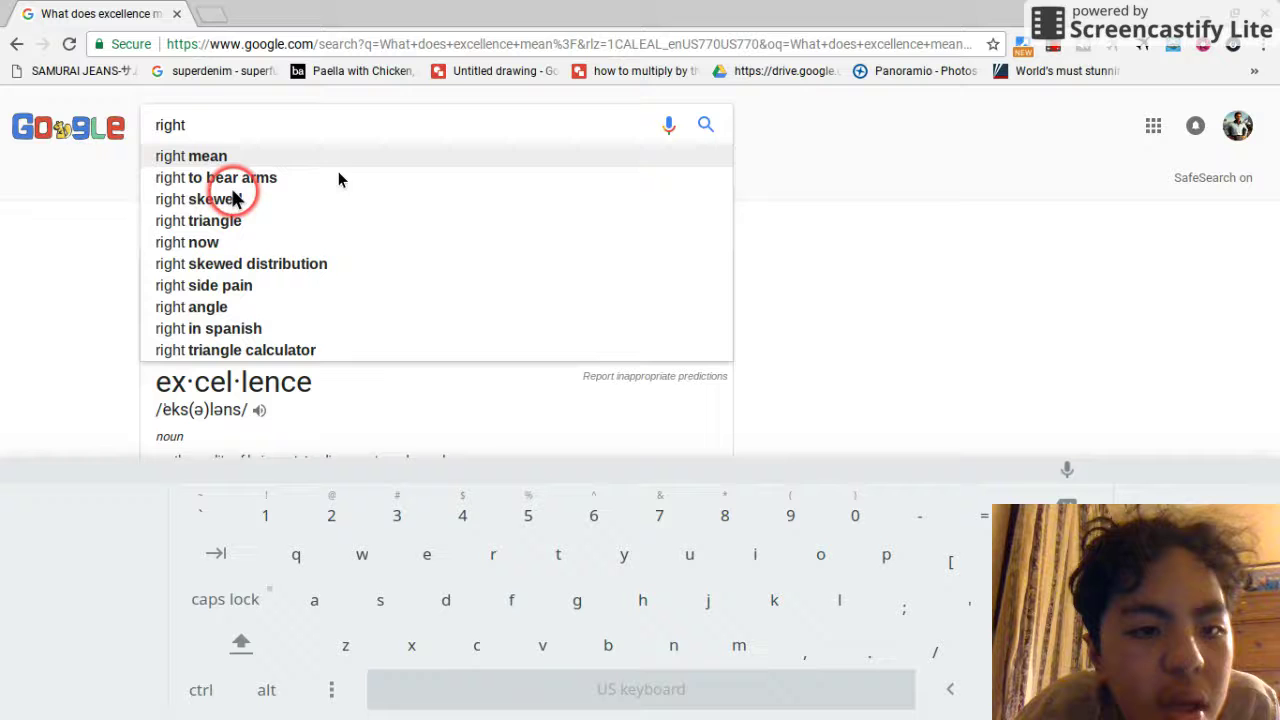
pyautogui.click(878, 355)
# - Hide the on-screen keyboard and open the system menu
pyautogui.click(986, 697)
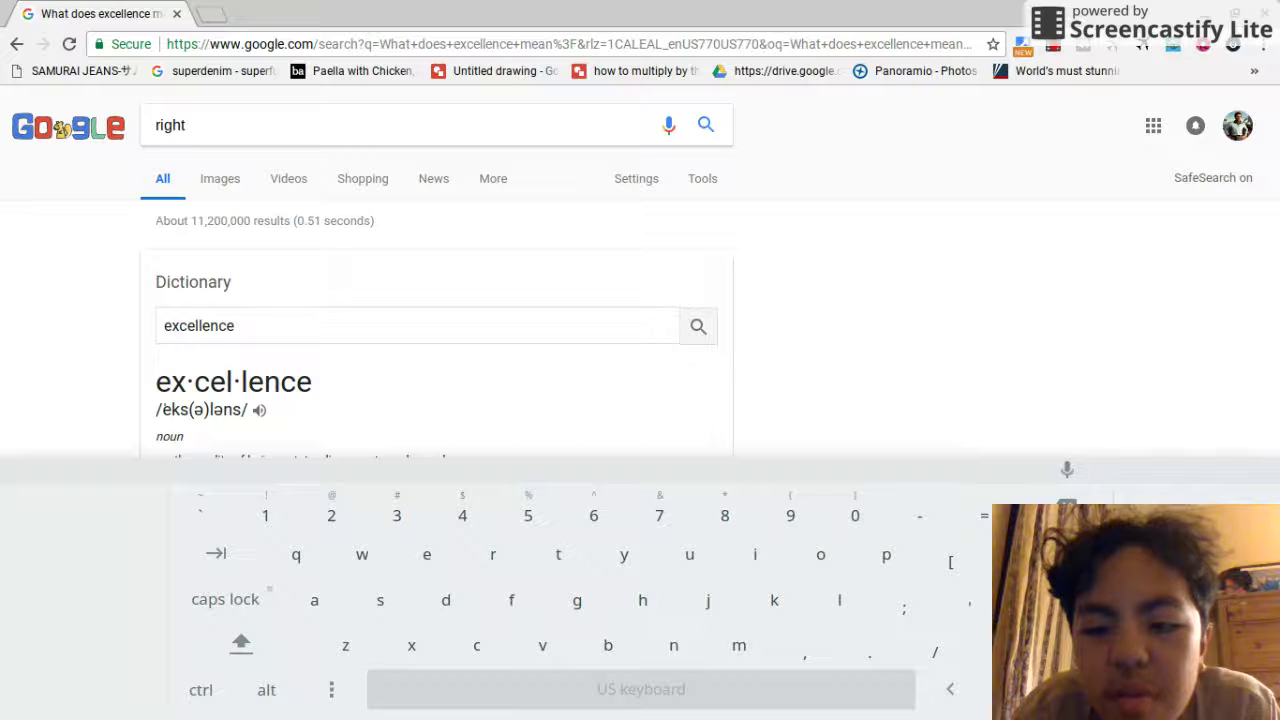
pyautogui.click(1081, 689)
pyautogui.click(1200, 697)
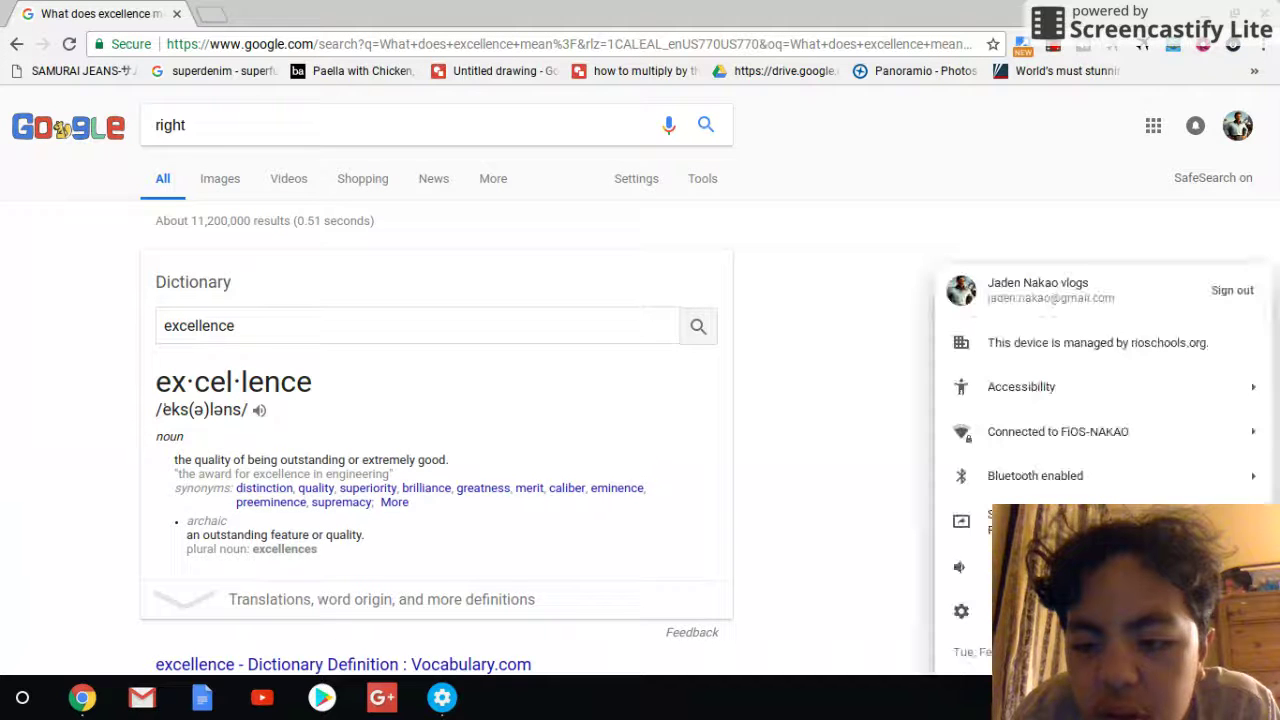